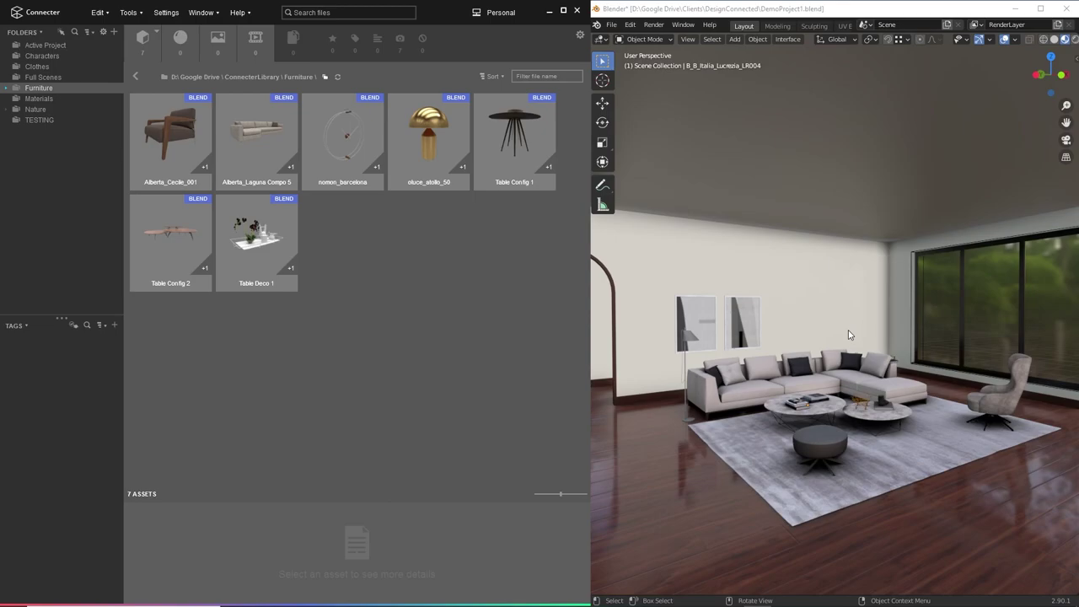
- Zoom in toward the sofa and rug and bring up the object context menu
middle_click_drag(818, 342, 799, 369)
scroll(839, 362, "up", 8)
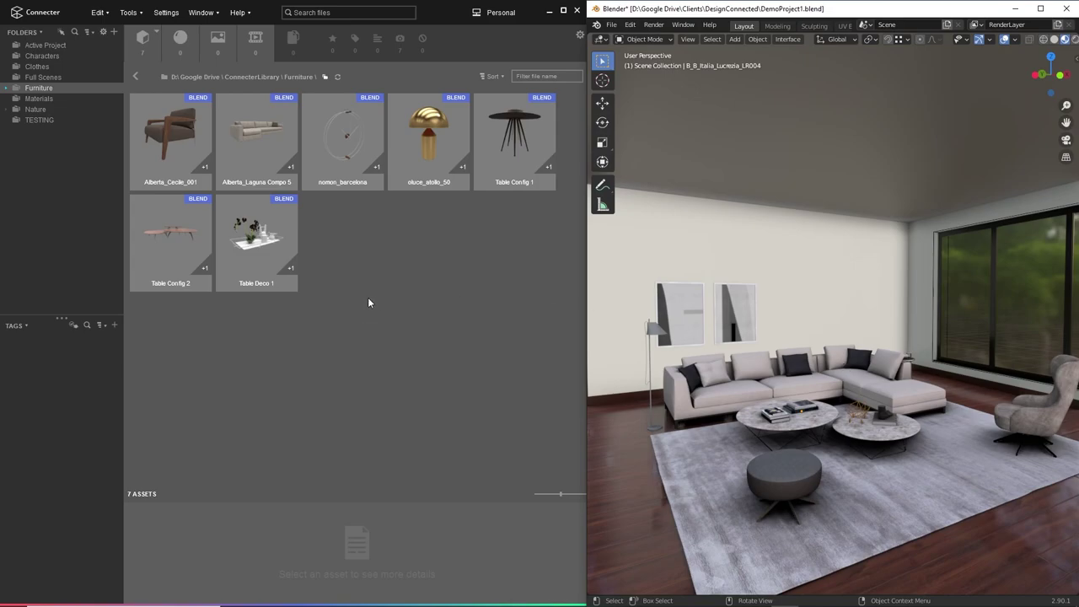
right_click(823, 383)
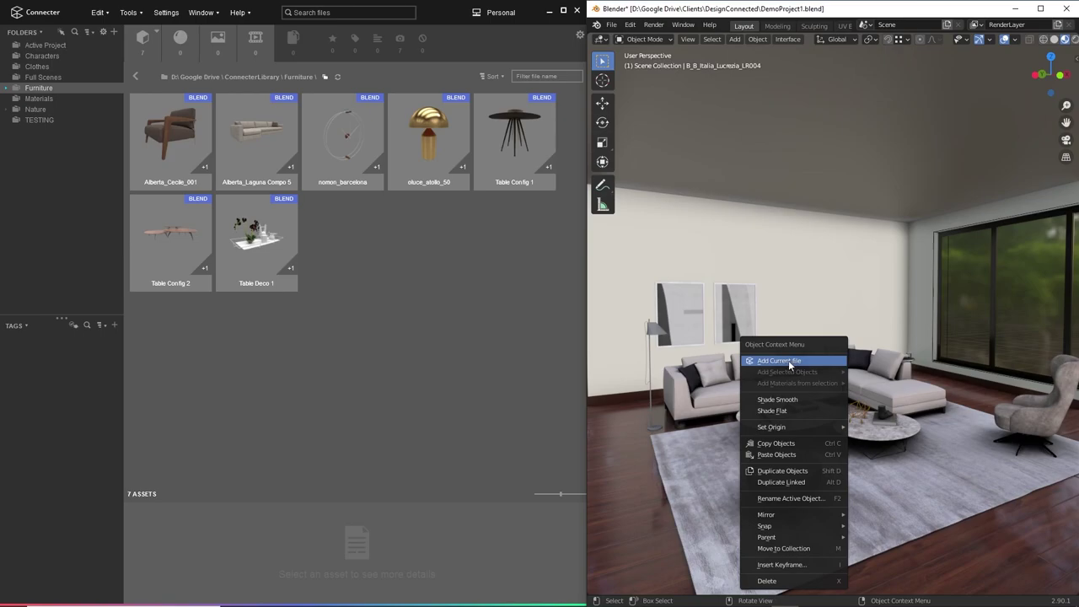
- Add DemoProject1.blend to Connecter's Active Project with Cycles previews, excluding cameras and lights
left_click(788, 360)
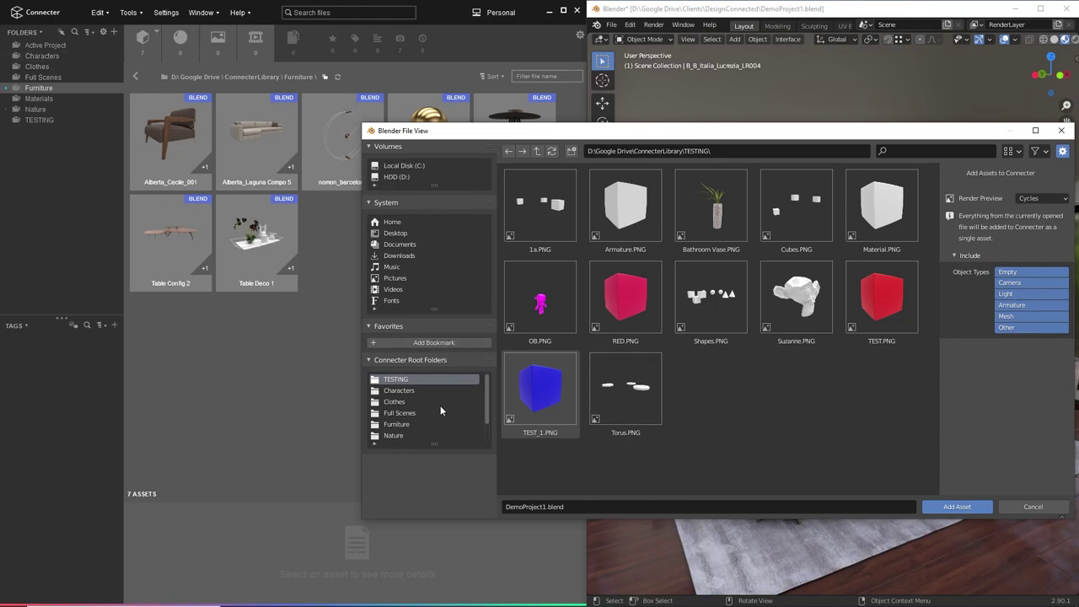
scroll(423, 402, "down", 2)
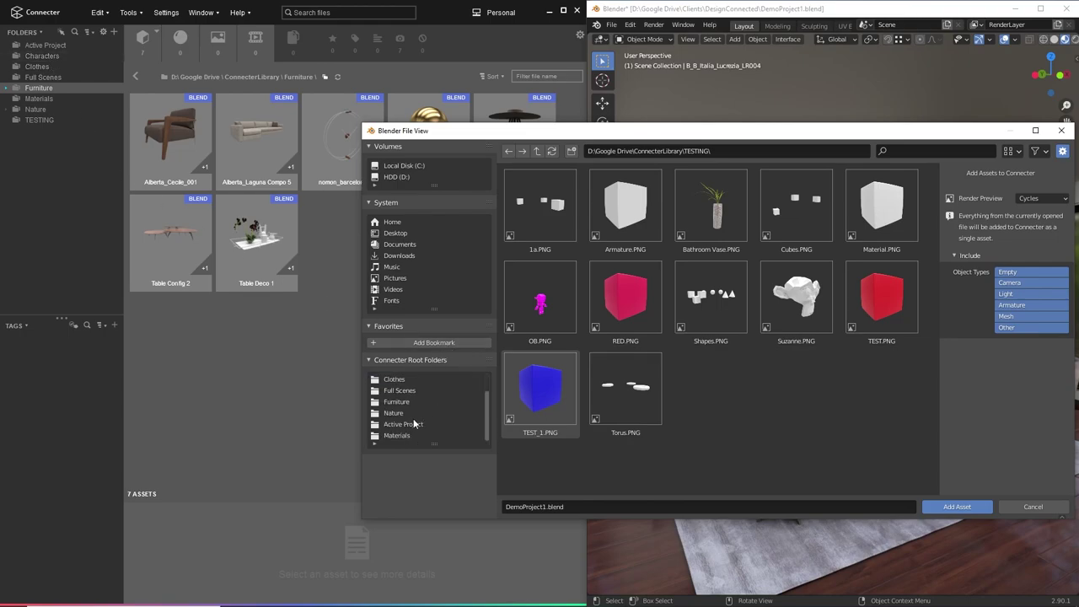
left_click(406, 426)
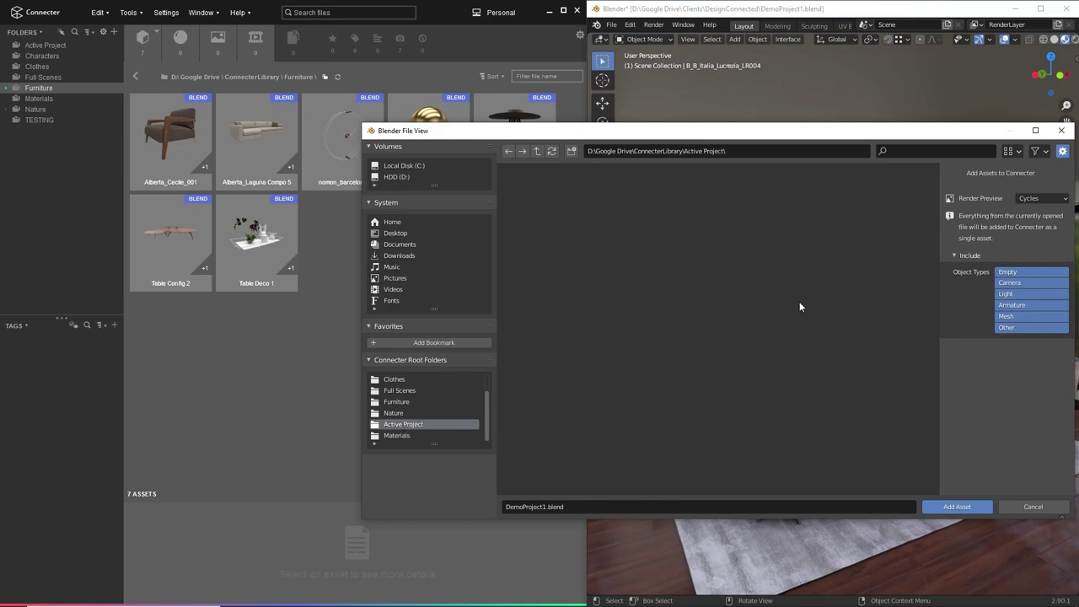
left_click(1032, 198)
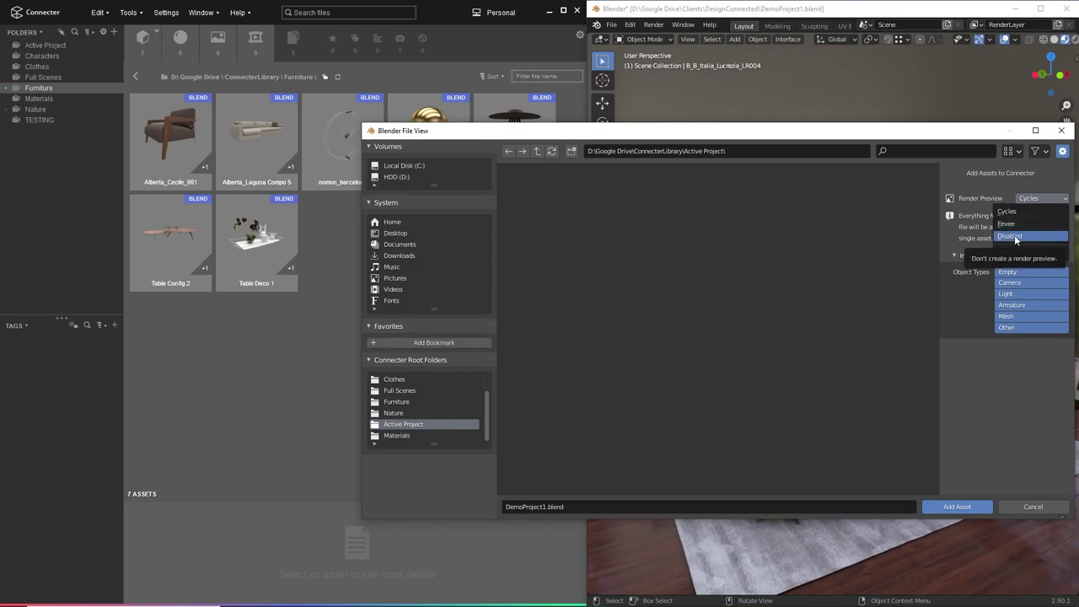
left_click(1009, 211)
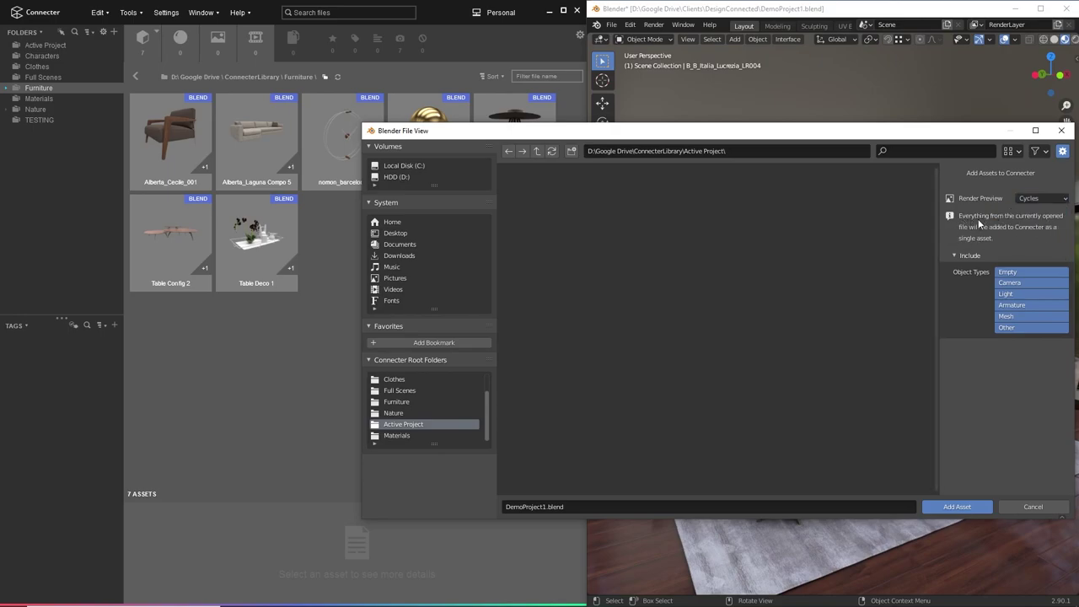
left_click(1021, 284, "shift")
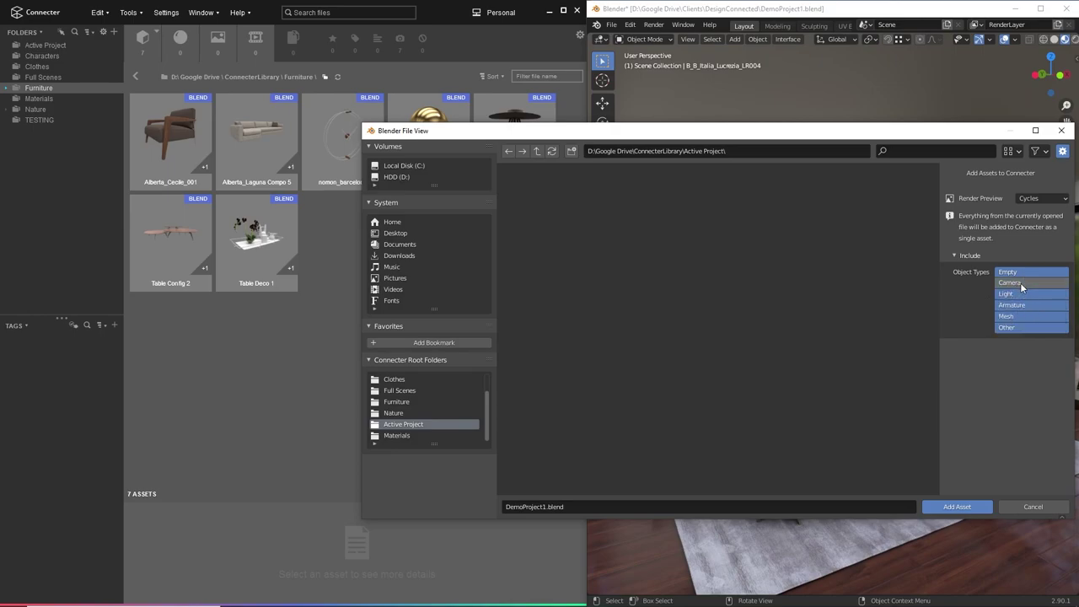
left_click(1021, 294, "shift")
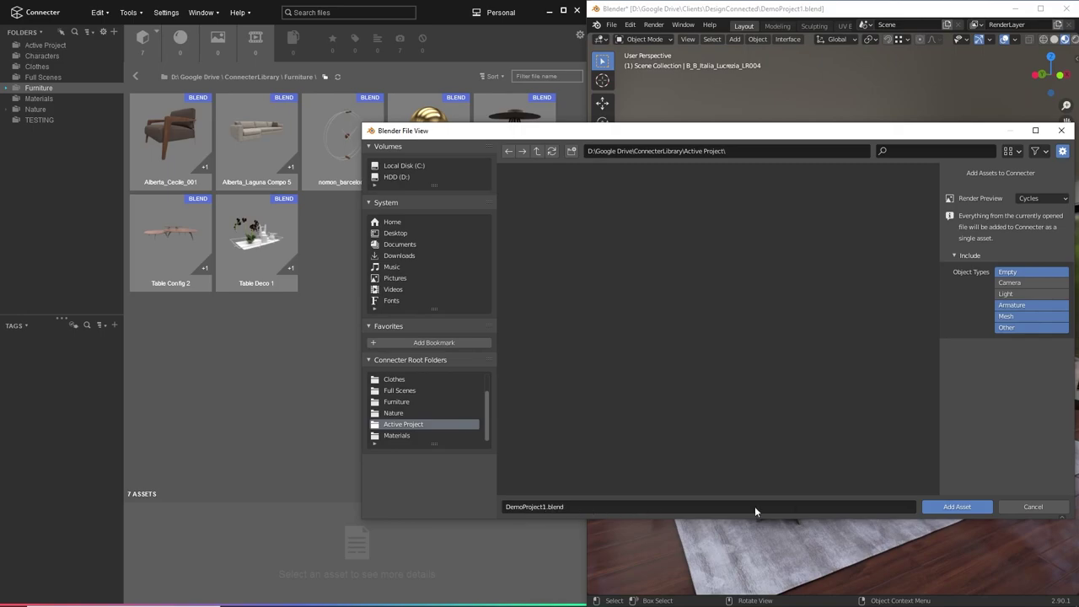
left_click(958, 506)
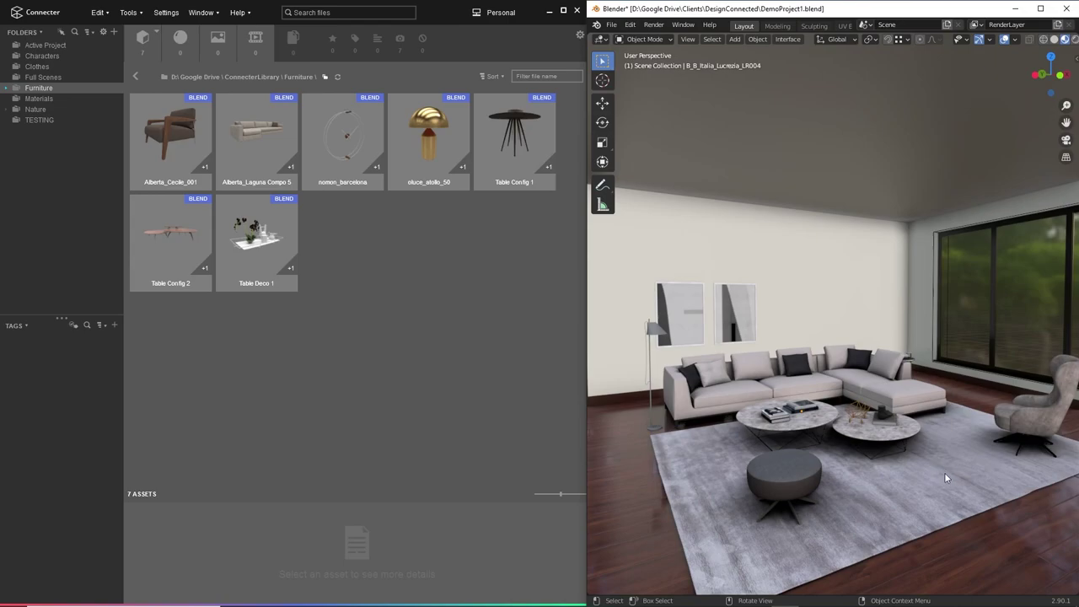
- Show Connecter's Active Project folder, then select both wall paintings and the floor lamp
left_click(38, 45)
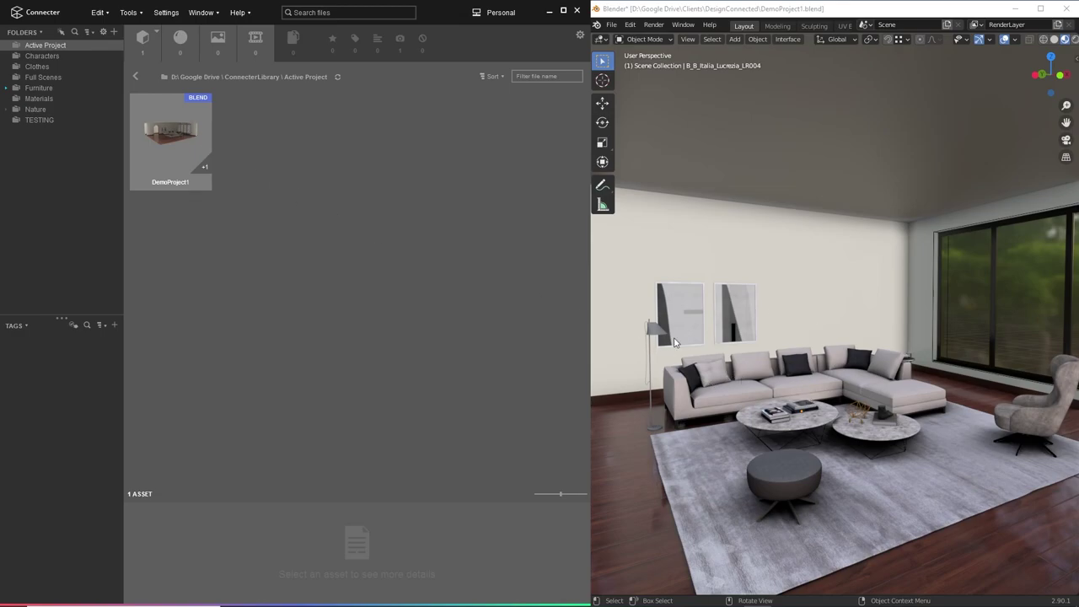
left_click(686, 315)
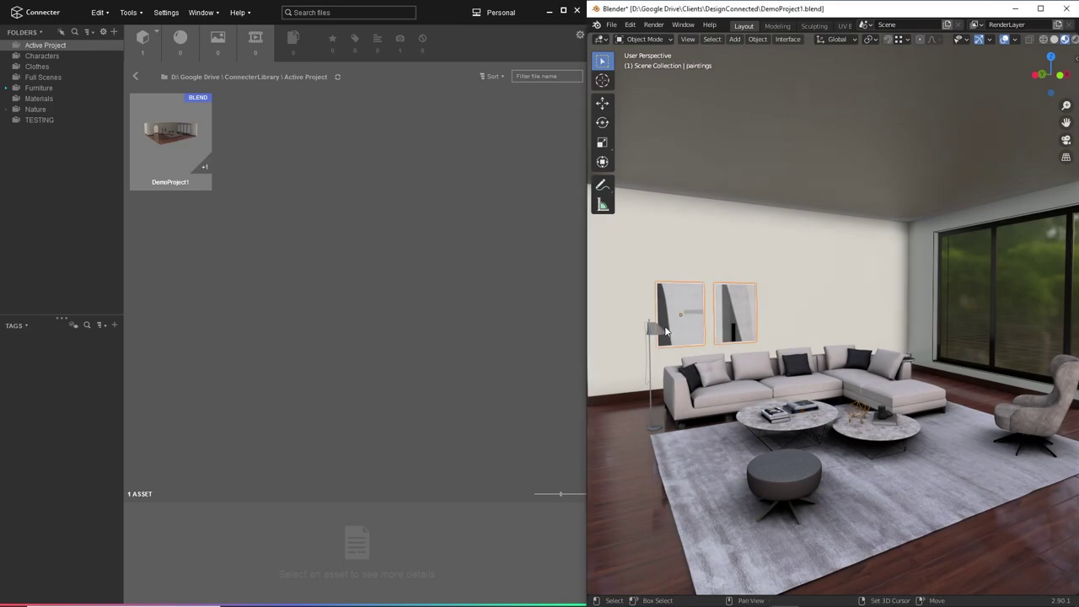
left_click(651, 336, "shift")
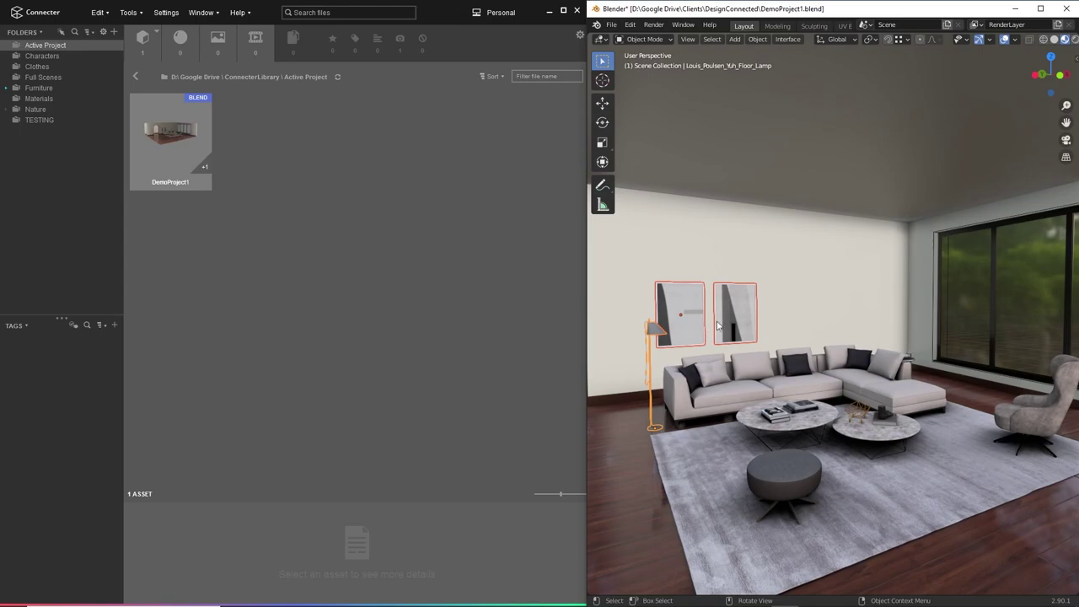
- Add the selected floor lamp and paintings to Connecter as multiple separate assets
right_click(730, 297)
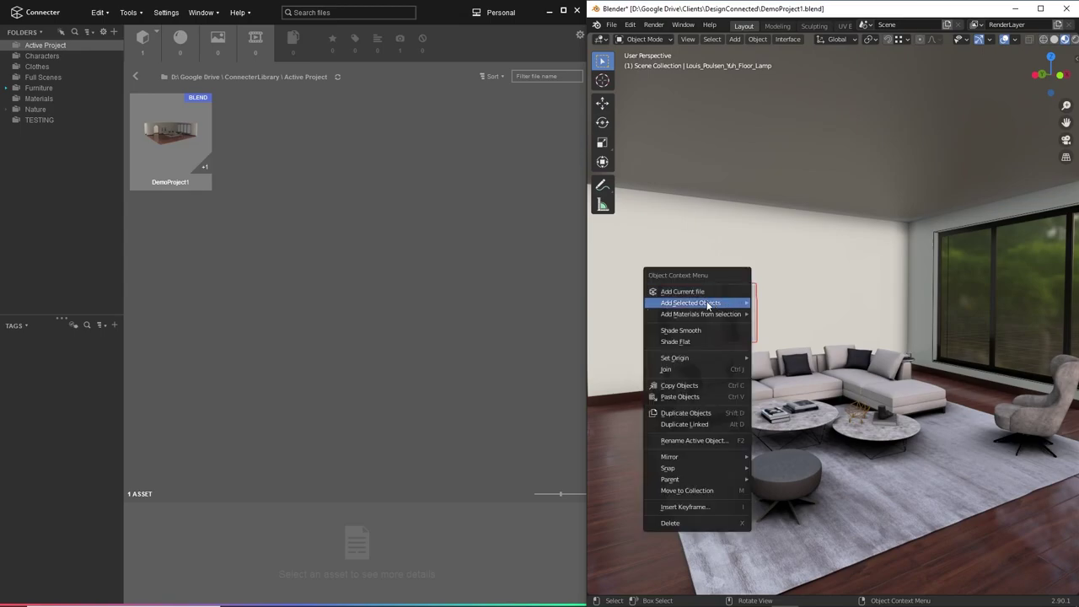
mouse_move(671, 305)
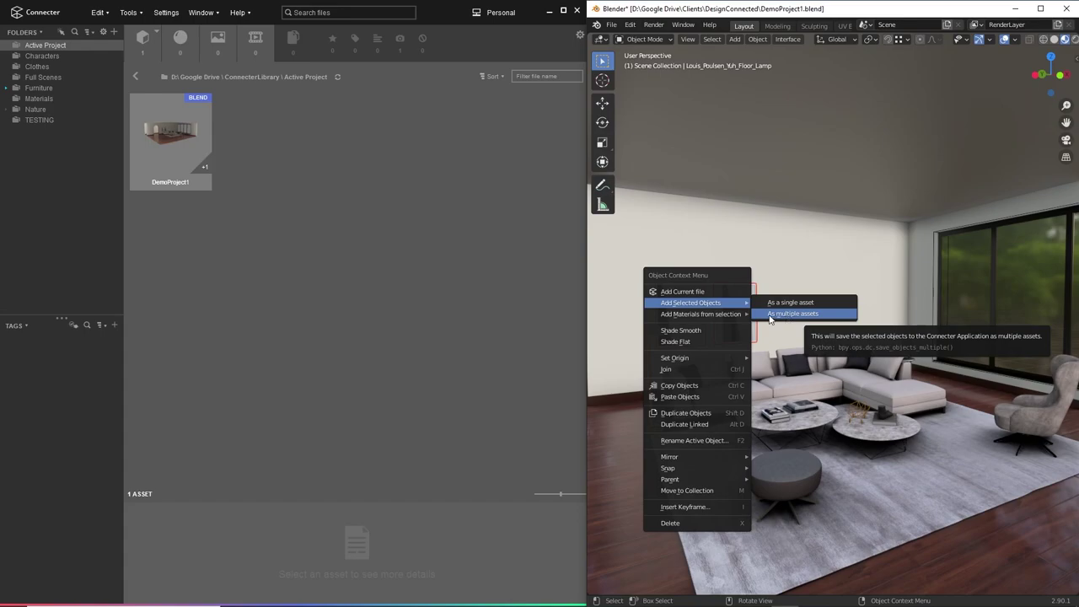
left_click(794, 314)
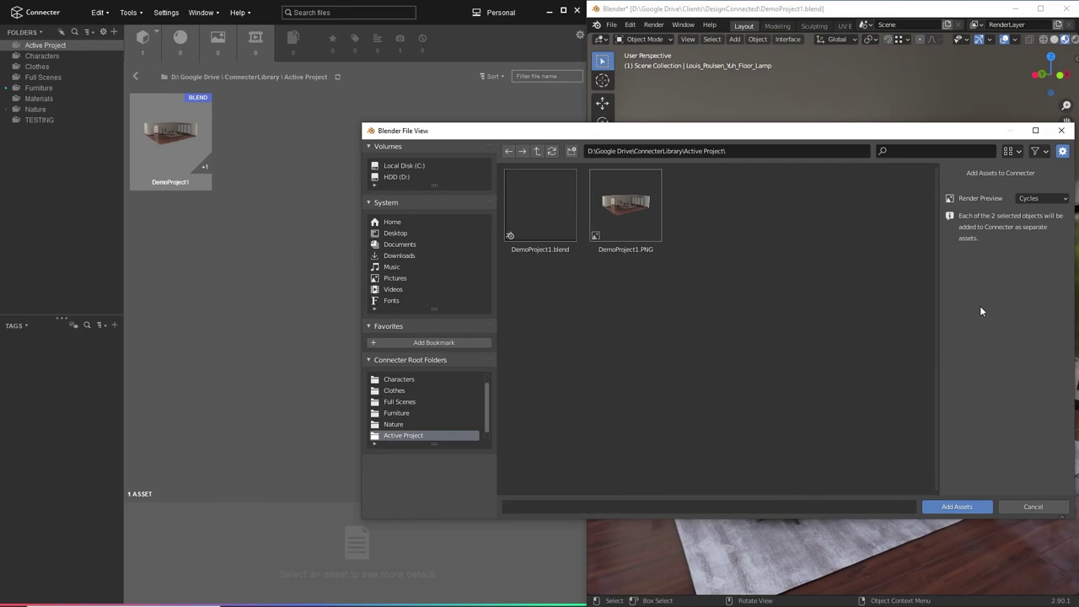
left_click(960, 507)
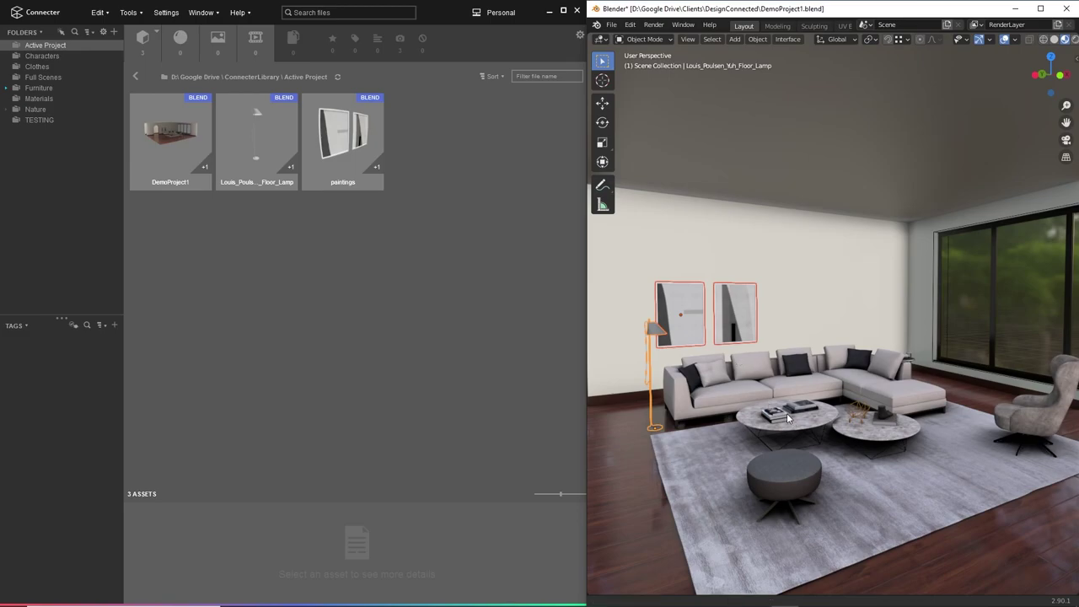
- Zoom in and select every book in both stacks on the coffee table
scroll(784, 379, "up", 2)
scroll(784, 374, "up", 5)
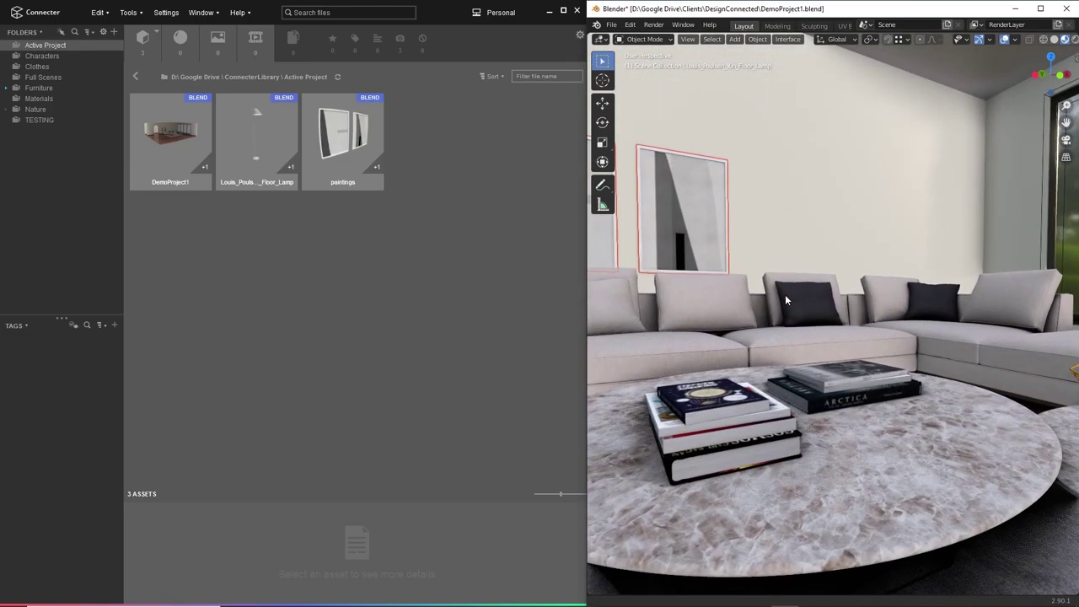
left_click(777, 413)
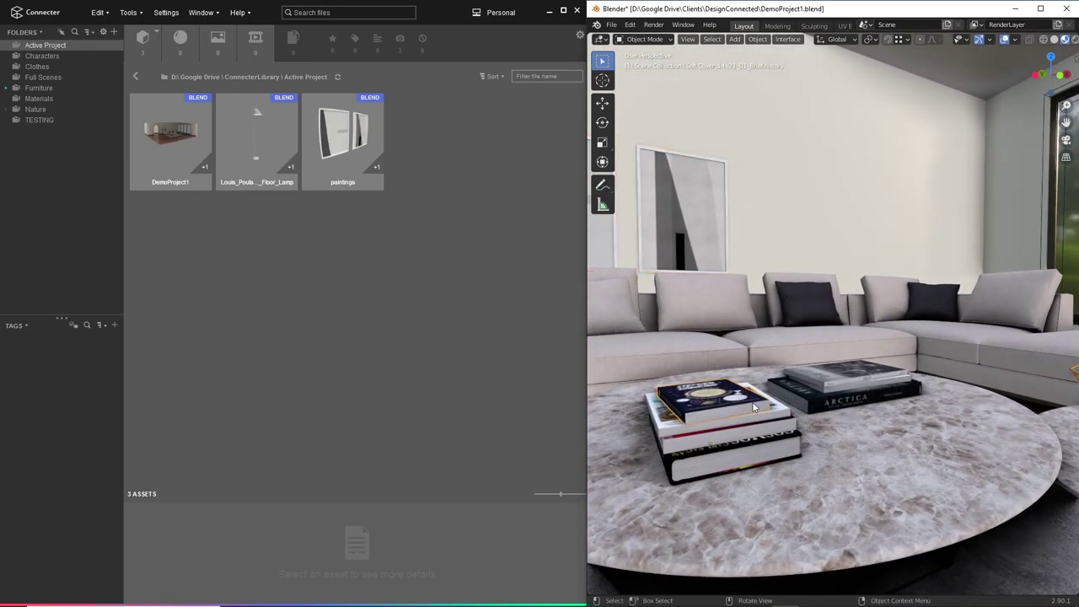
left_click(758, 425, "shift")
left_click(772, 439, "shift")
left_click(780, 451, "shift")
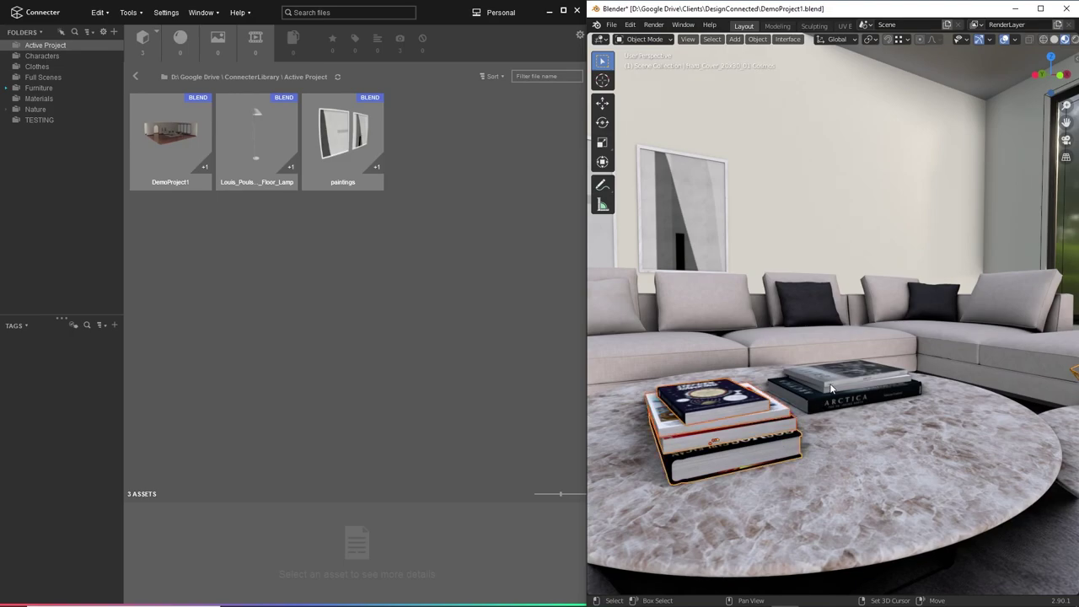
left_click(840, 378, "shift")
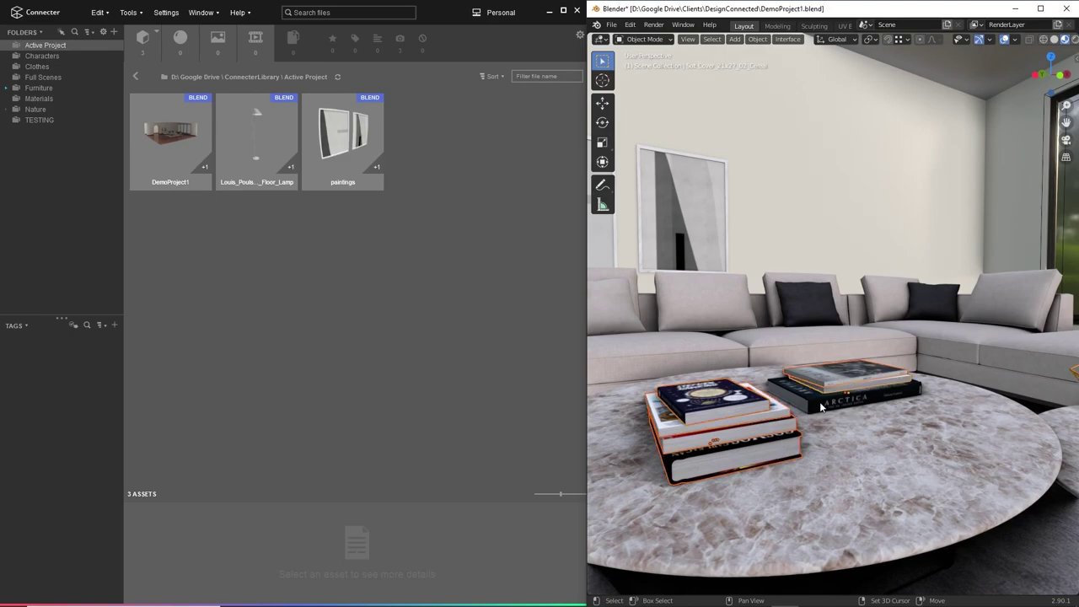
left_click(833, 405, "shift")
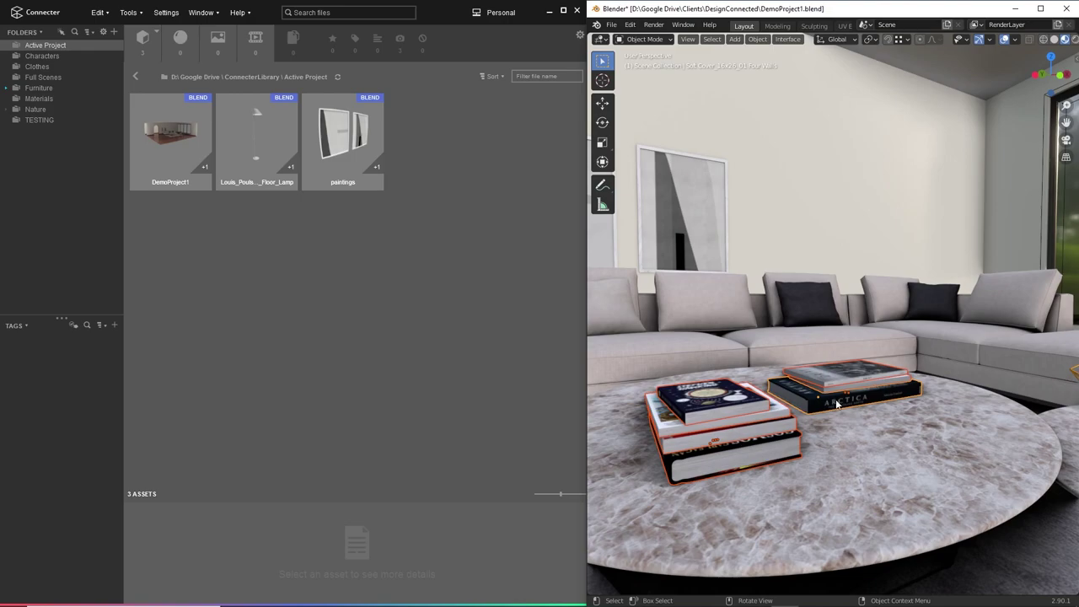
- Add the selected books to Connecter as one asset named 'Stacked Books'
right_click(805, 365)
mouse_move(804, 368)
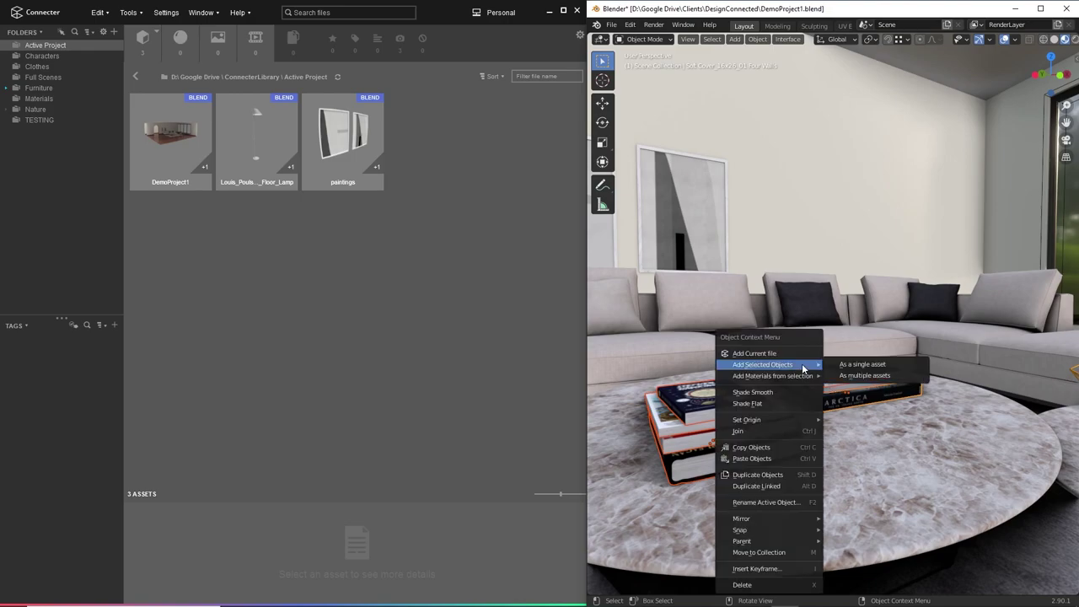
left_click(856, 365)
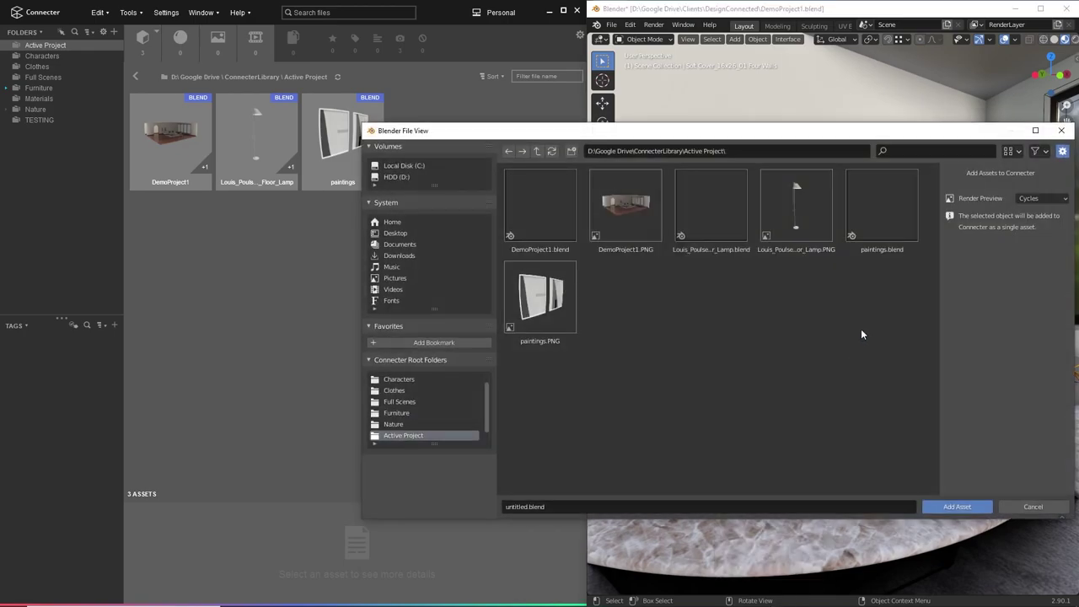
double_click(521, 507)
type("Stacked Boo")
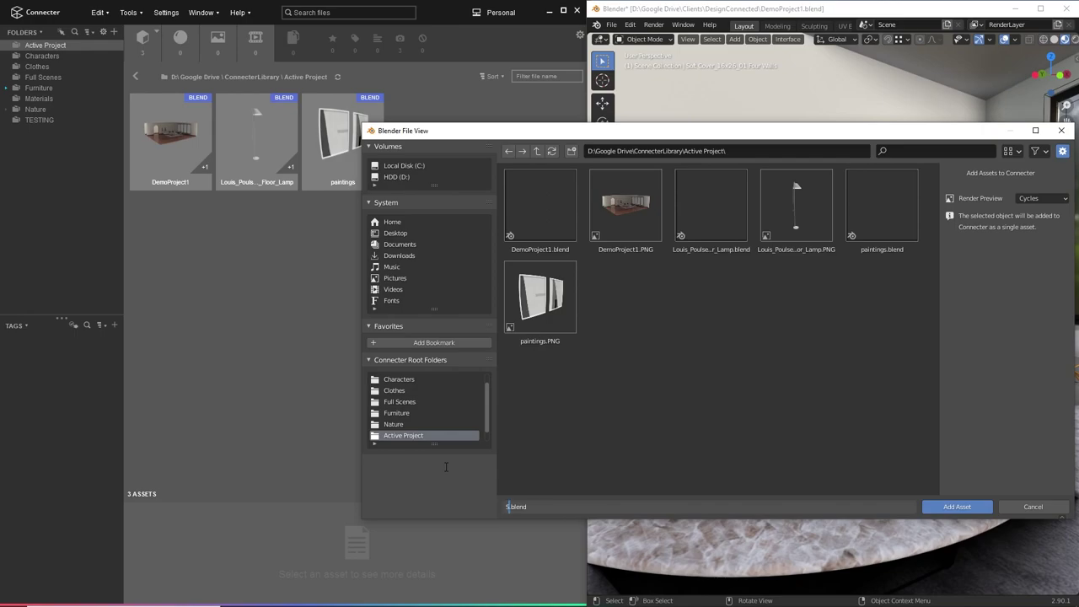
type("ks")
left_click(964, 504)
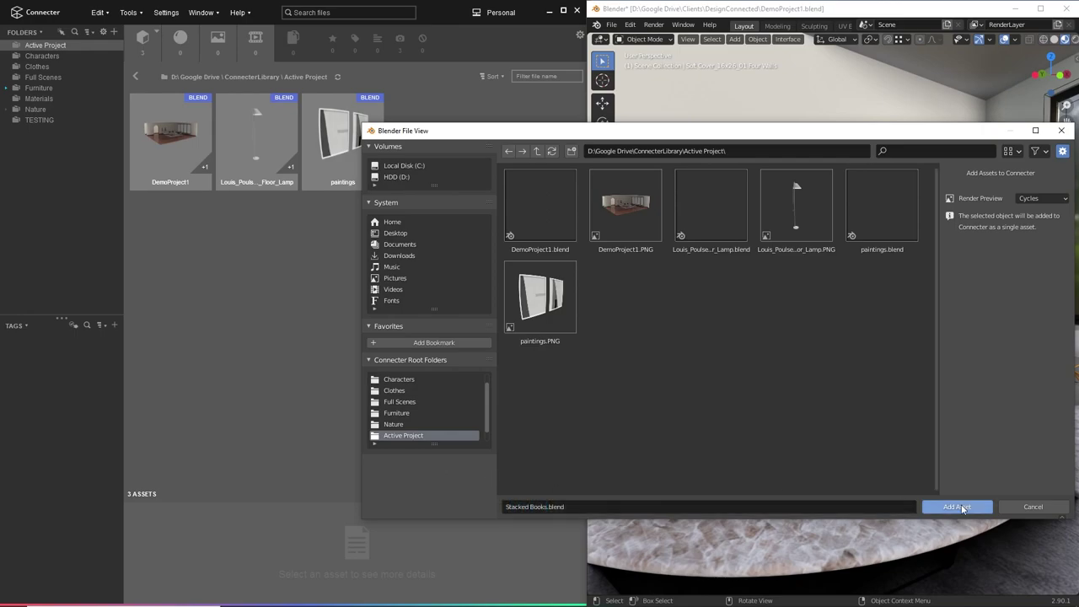
left_click(964, 505)
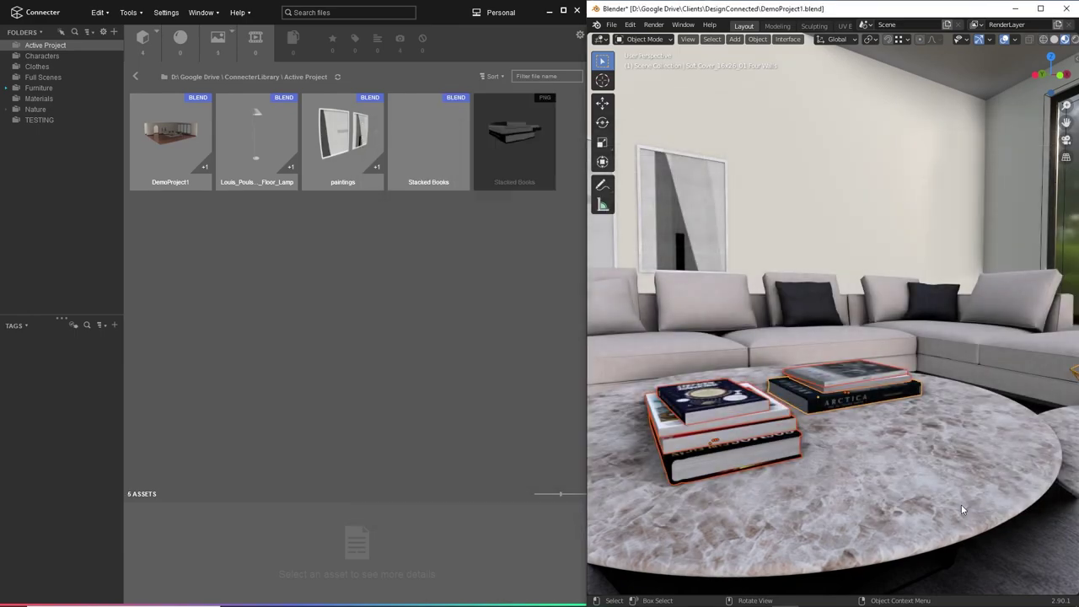
- Save the sofa's materials as separate assets: Sofa Dark Fabric, Sofa Dark Wood, Sofa Light Fabric
left_click(432, 139)
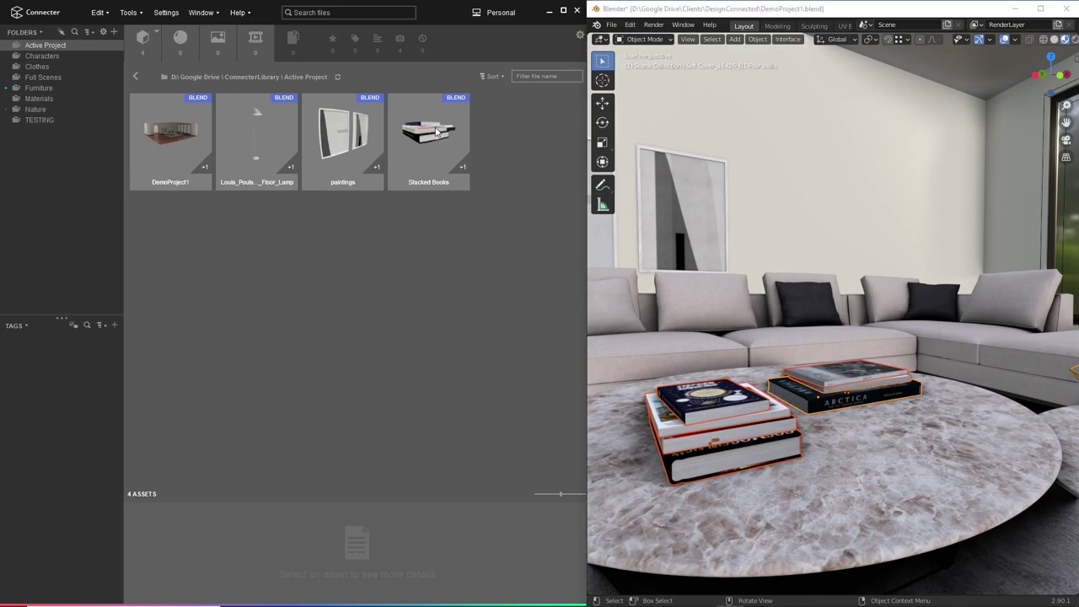
middle_click_drag(726, 248, 756, 285)
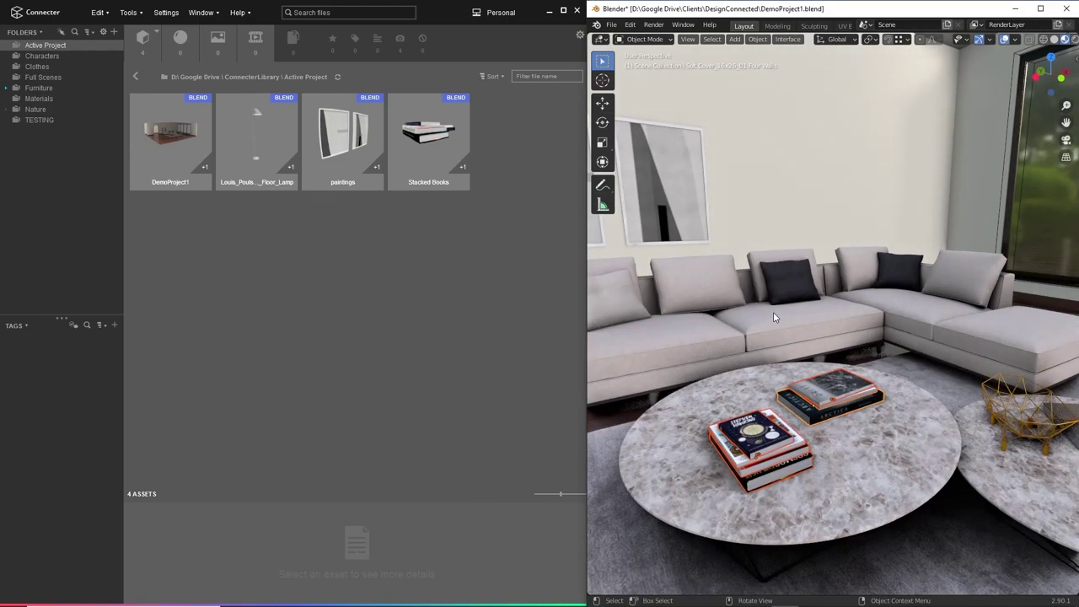
left_click(775, 313)
middle_click_drag(789, 311, 748, 292)
right_click(749, 291)
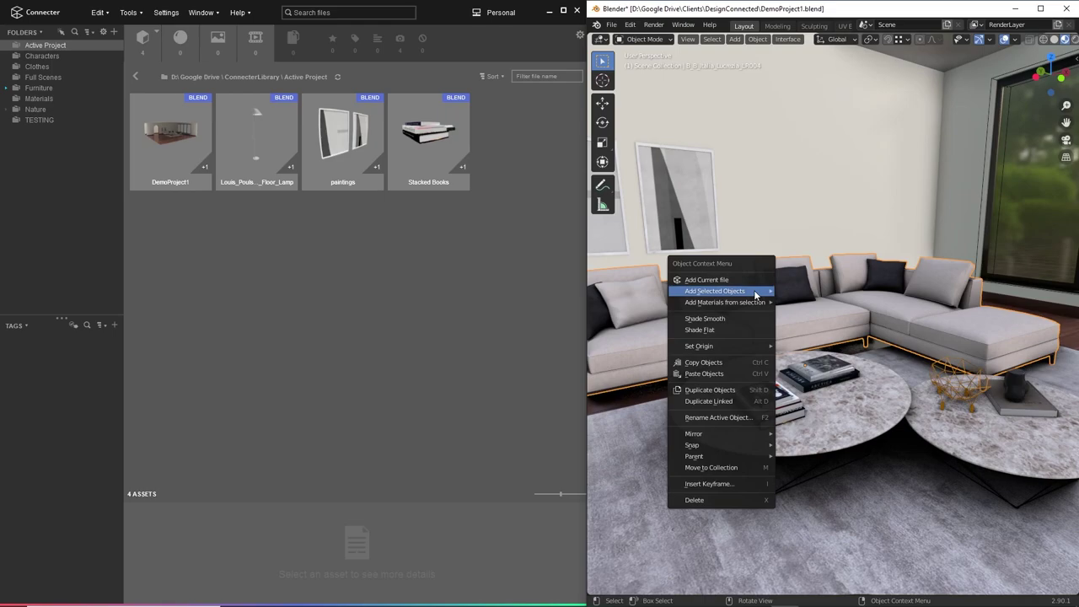
mouse_move(756, 296)
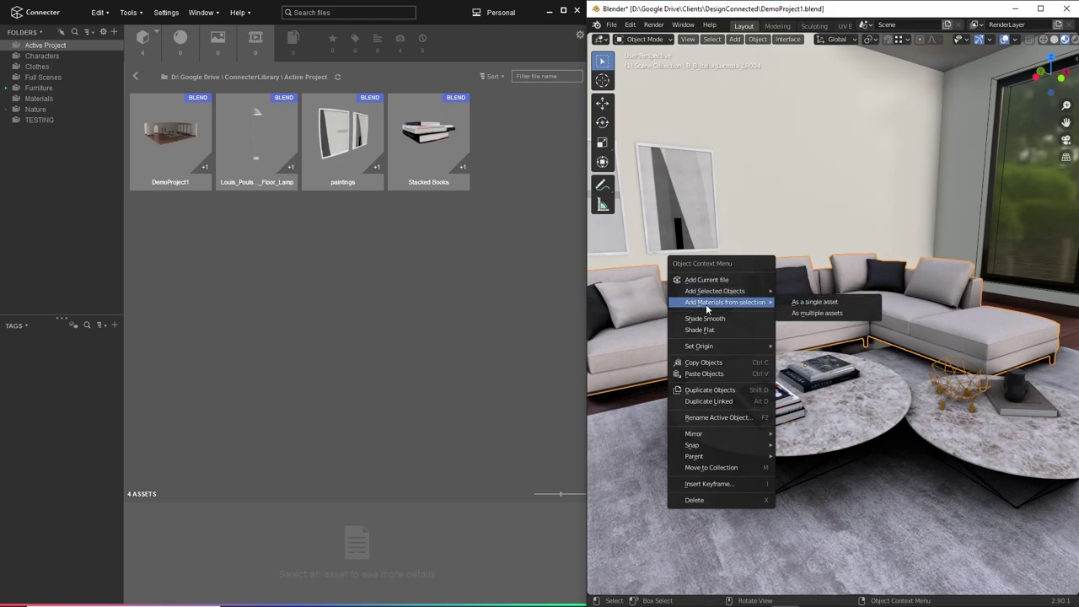
left_click(810, 313)
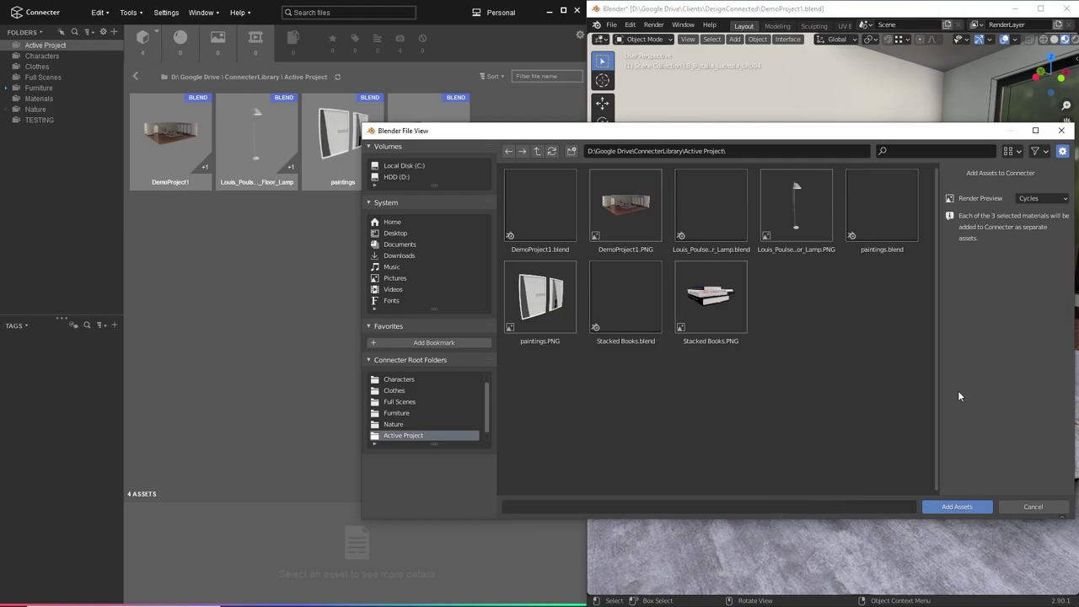
left_click(956, 506)
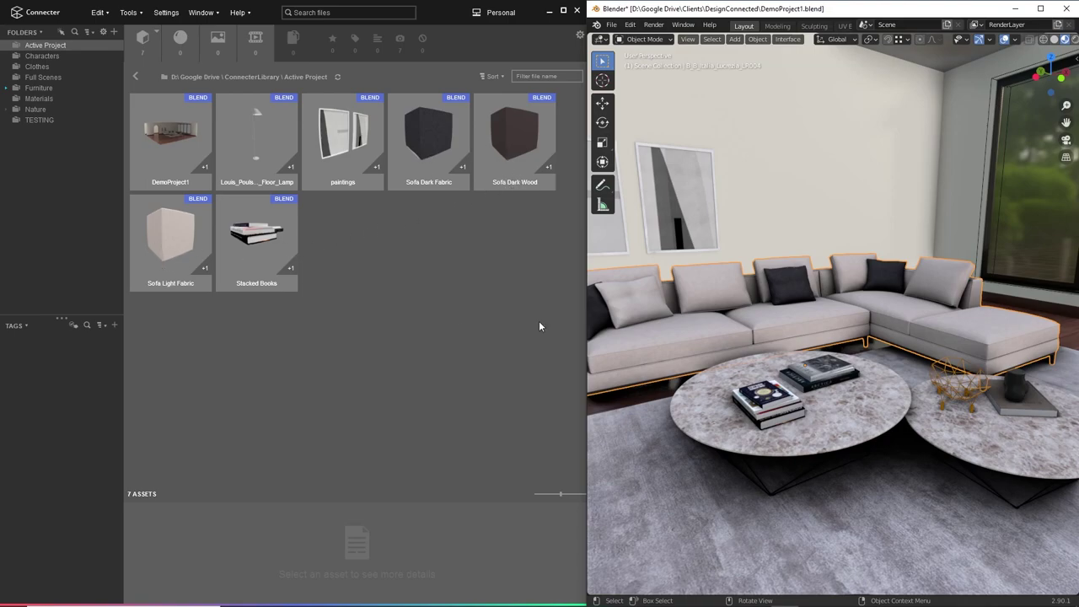
- Add the sofa materials together as one asset, naming the file 'Sofa Materials'
right_click(793, 299)
mouse_move(792, 300)
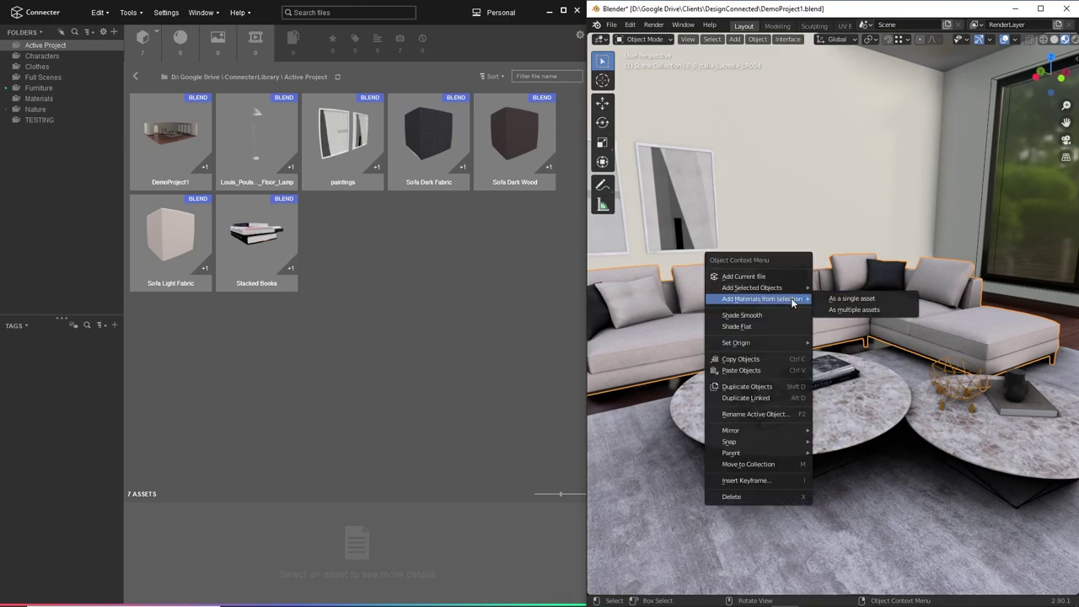
left_click(851, 299)
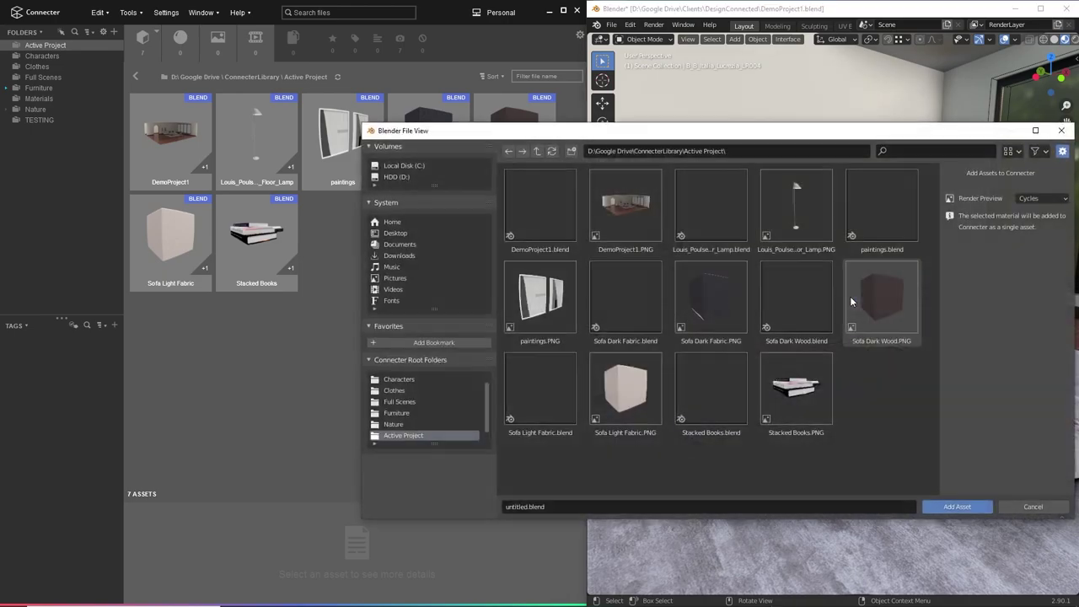
double_click(524, 507)
type("Sofa M")
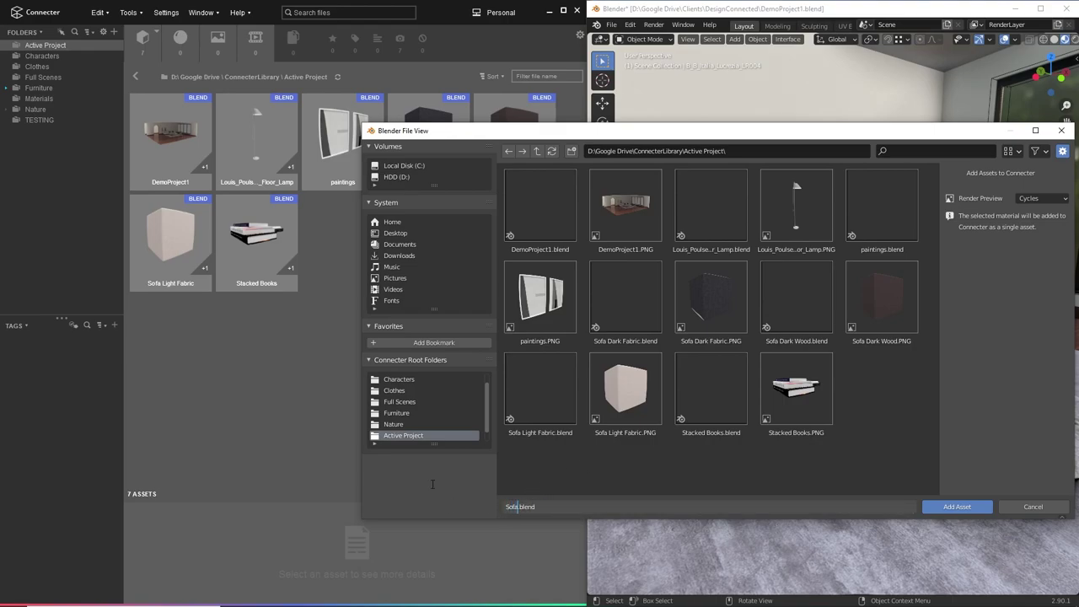
type("aterials")
key("Return")
left_click(955, 507)
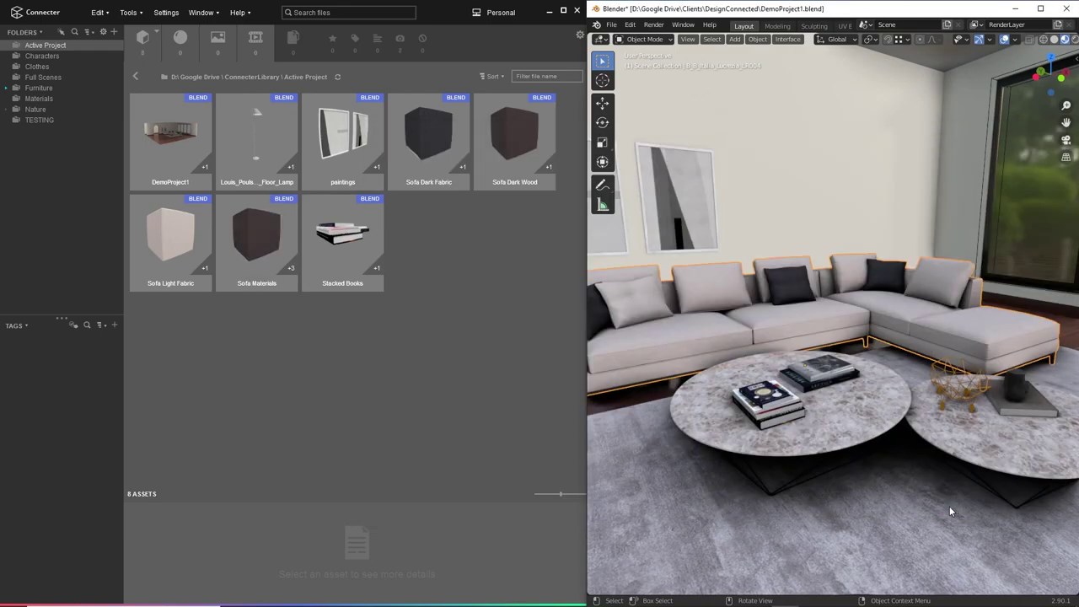
left_click(251, 222)
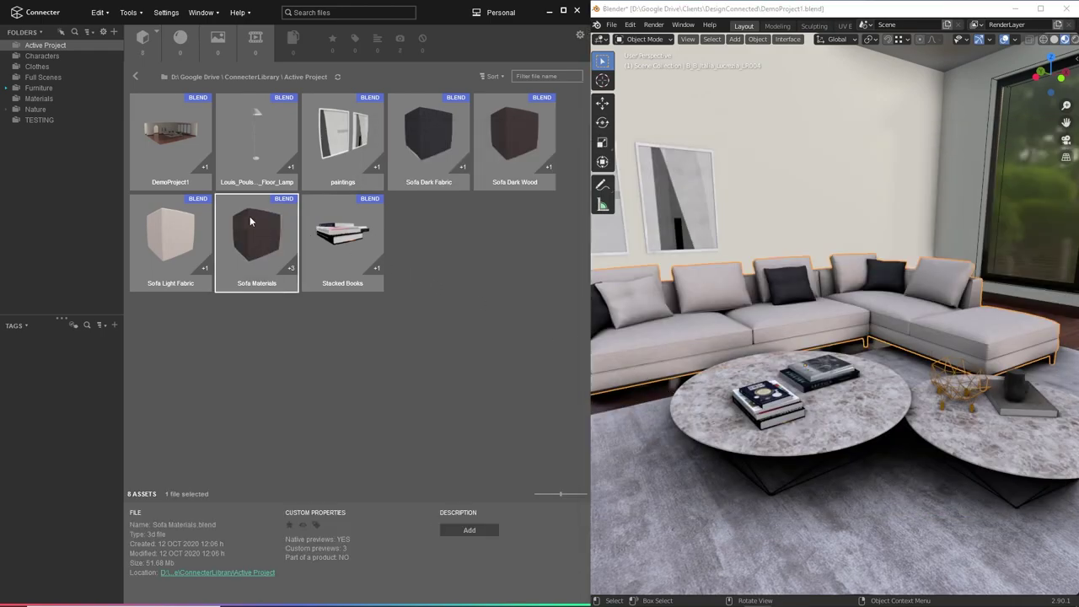
double_click(262, 233)
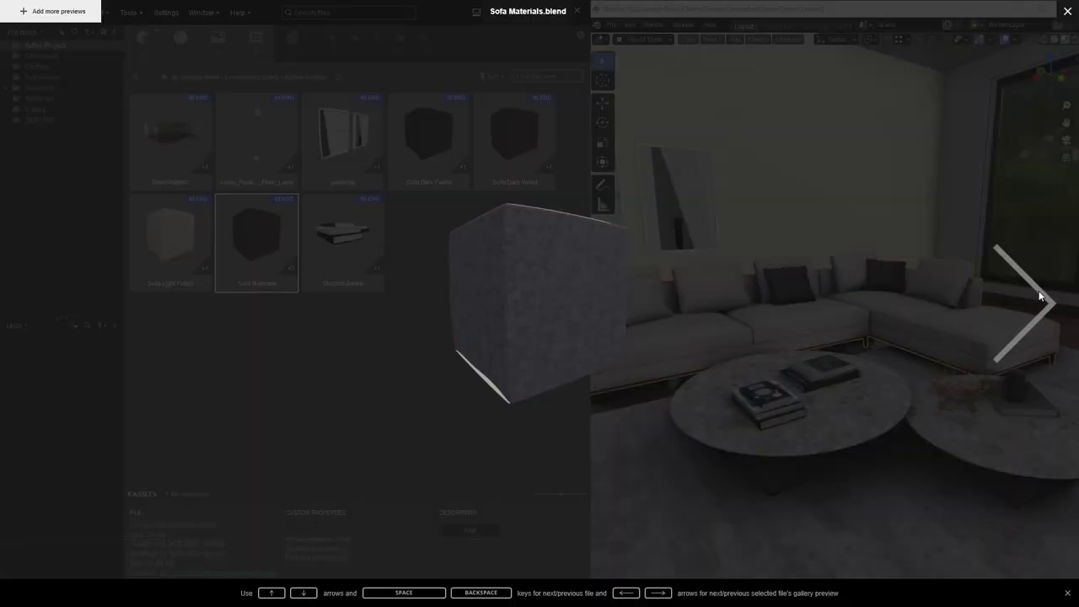
left_click(1040, 295)
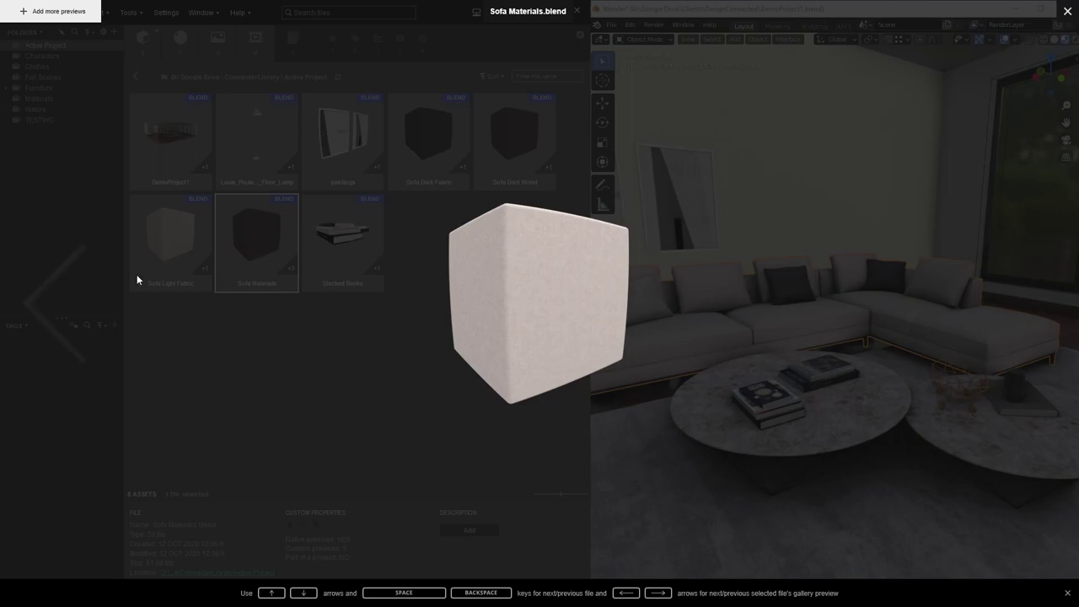
left_click(46, 302)
left_click(52, 297)
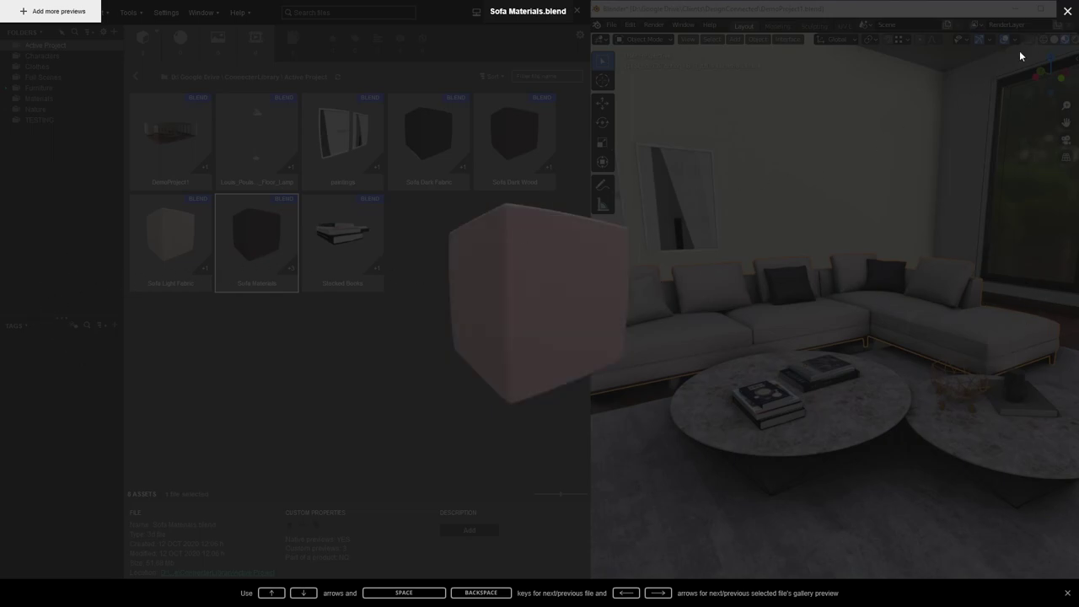
left_click(1067, 11)
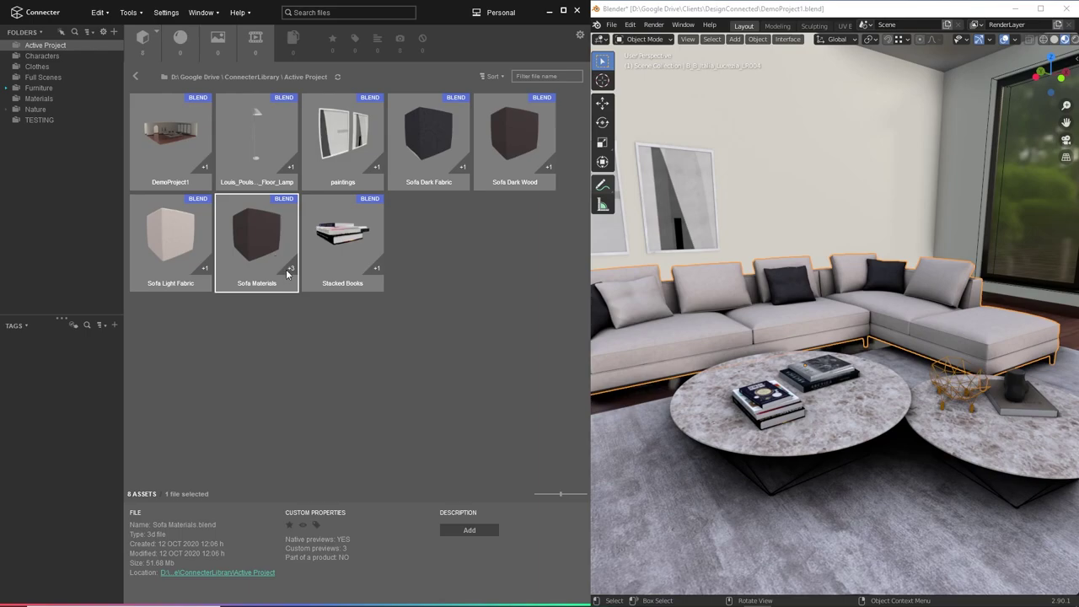
- Zoom out over the living room and split off a right-hand area showing the Outliner
scroll(757, 321, "down", 5)
middle_click_drag(758, 322, 825, 331)
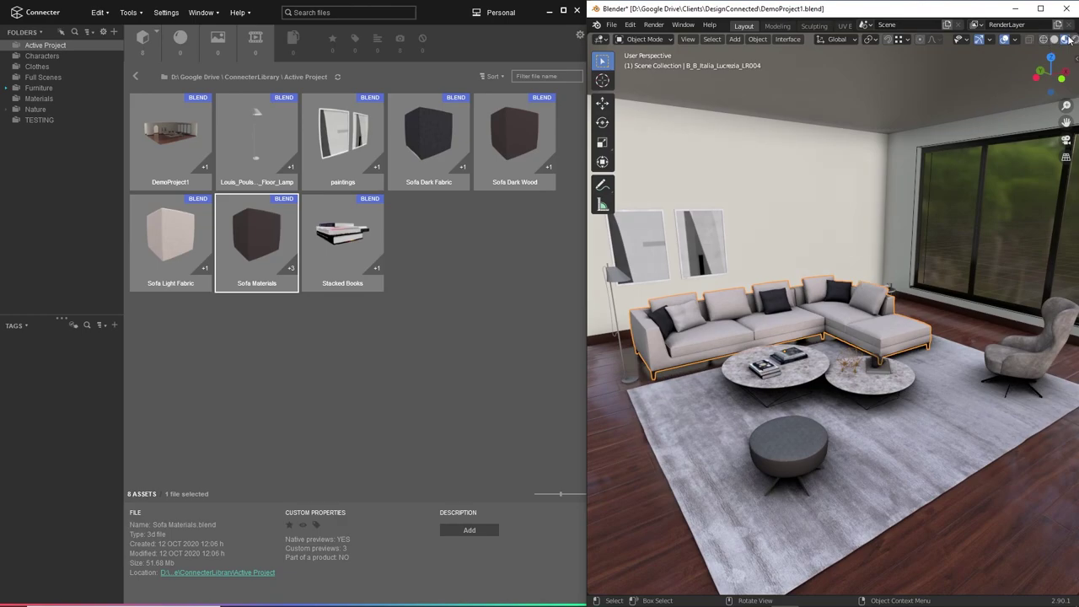
left_click_drag(1074, 37, 929, 39)
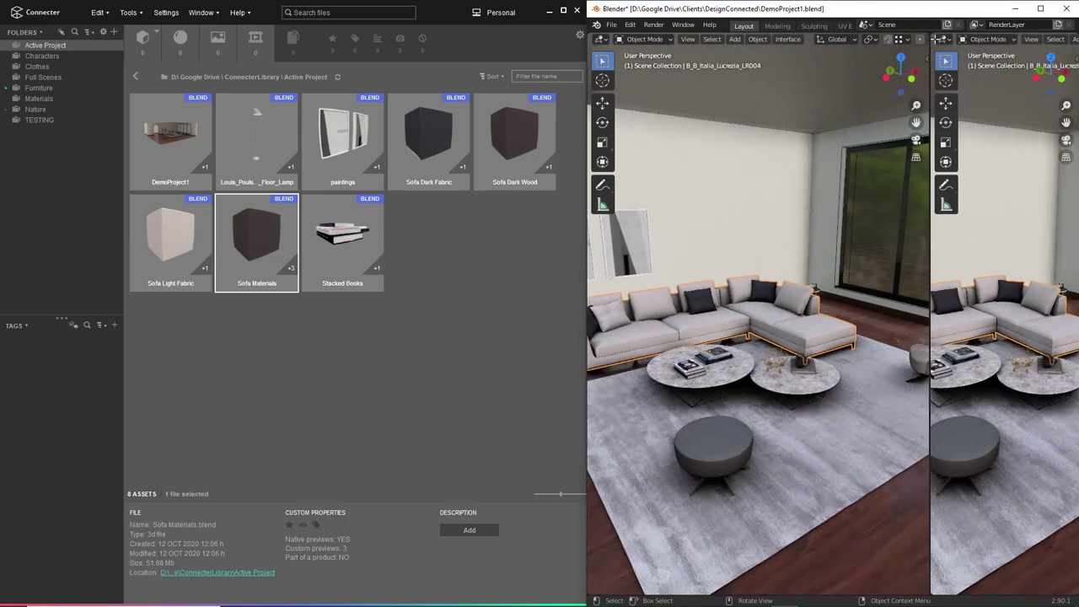
left_click(944, 40)
left_click(1009, 82)
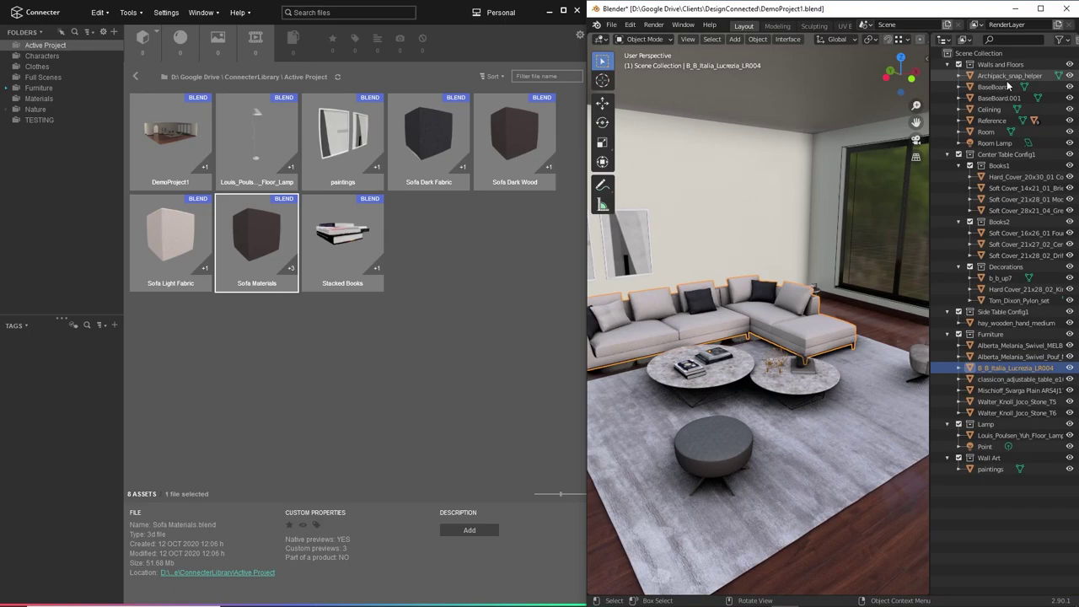
- Collapse the Walls and Floors, Center Table, Side Table, Furniture and Lamp collections
left_click(947, 64)
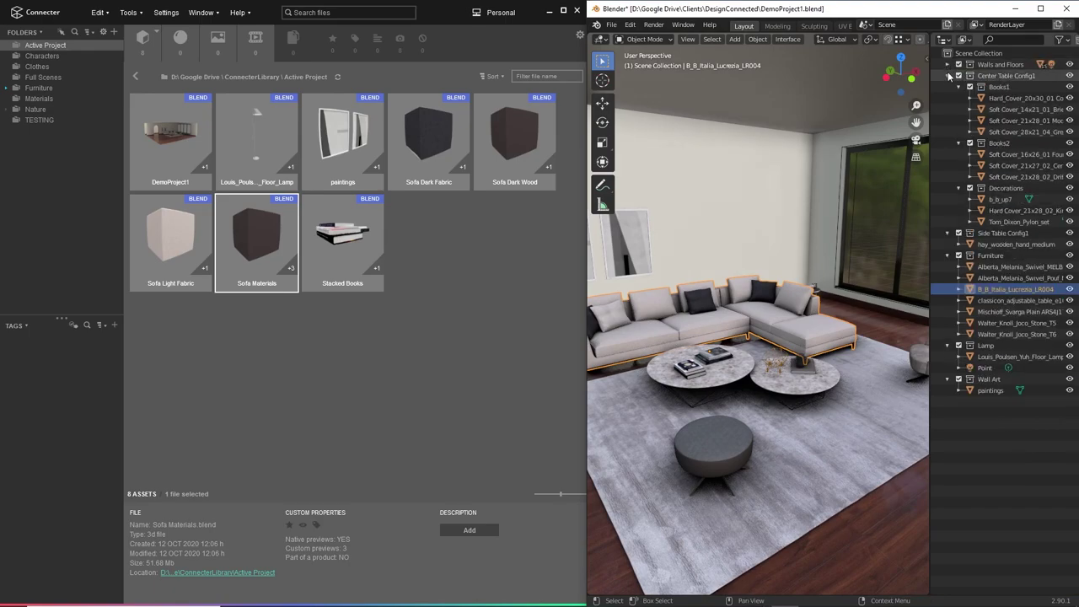
left_click(947, 75)
left_click(948, 86)
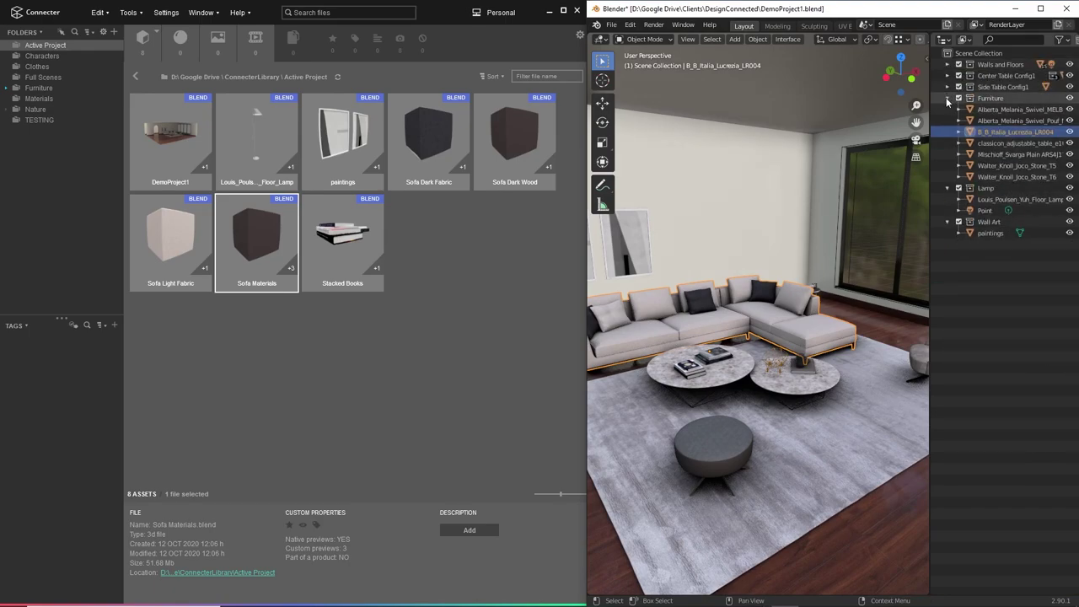
left_click(947, 97)
left_click(947, 109)
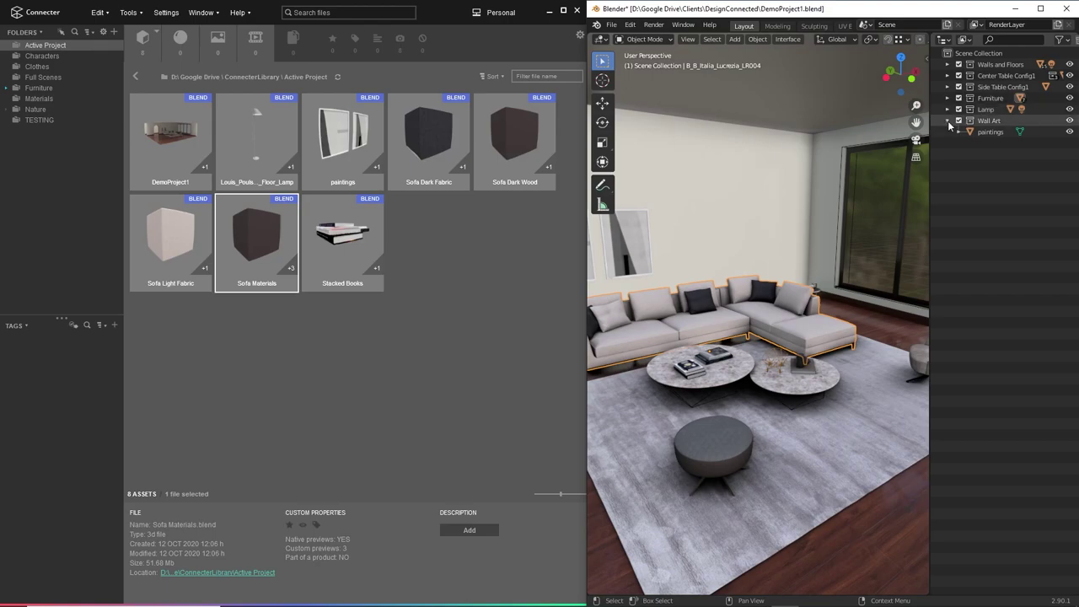
- Add the Furniture collection to Connecter as Furniture.blend
left_click(989, 99)
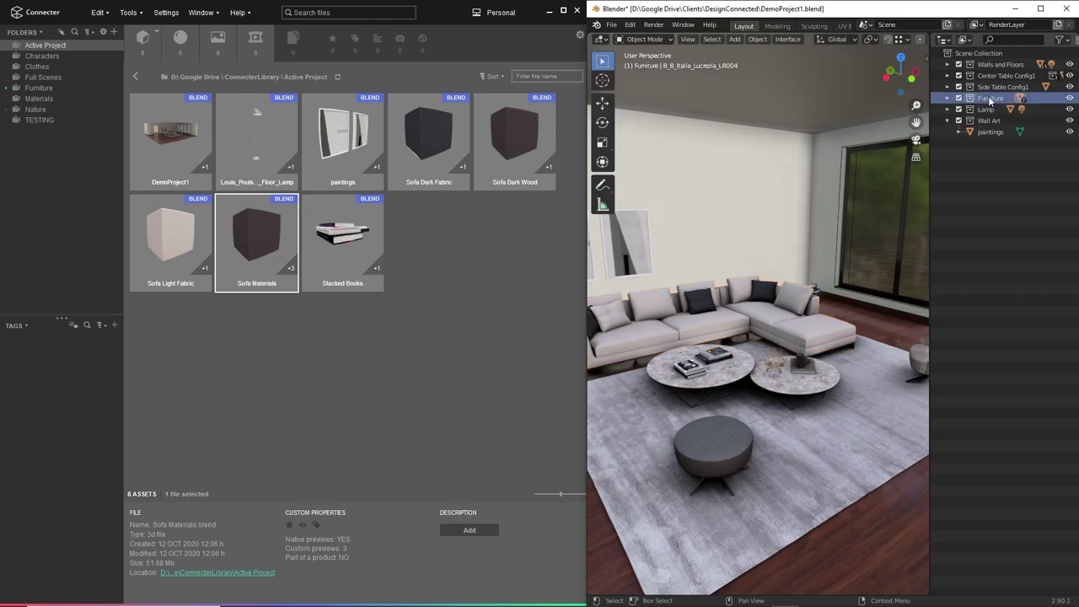
right_click(991, 99)
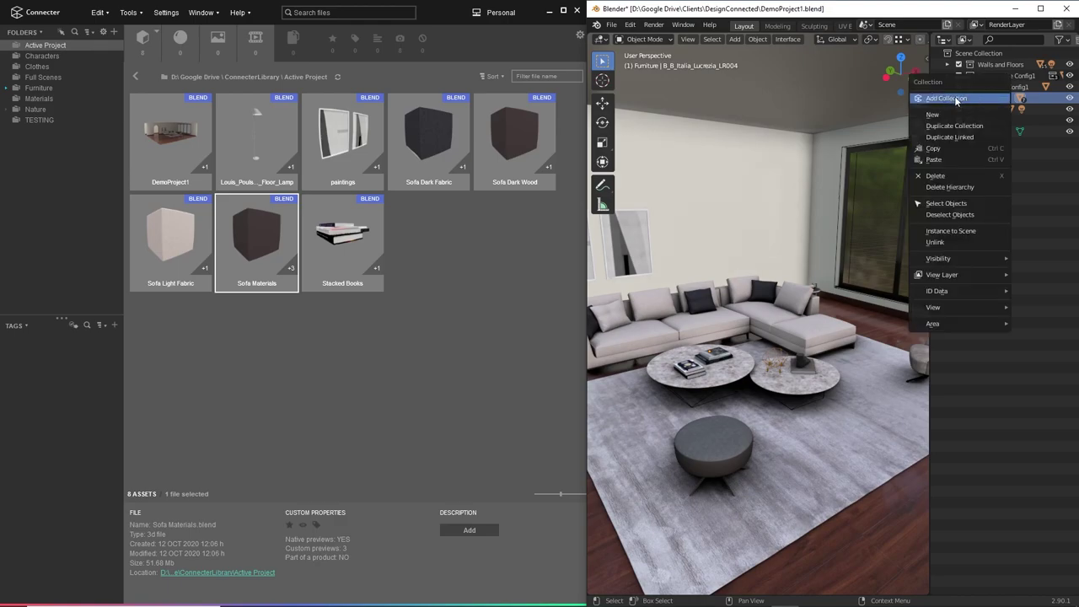
left_click(950, 98)
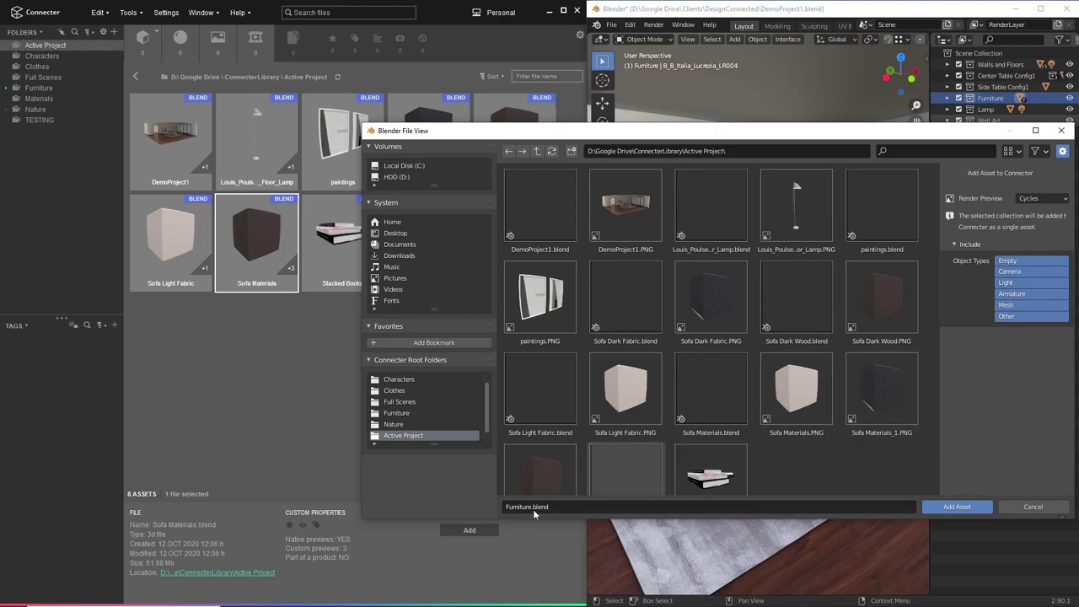
left_click(960, 506)
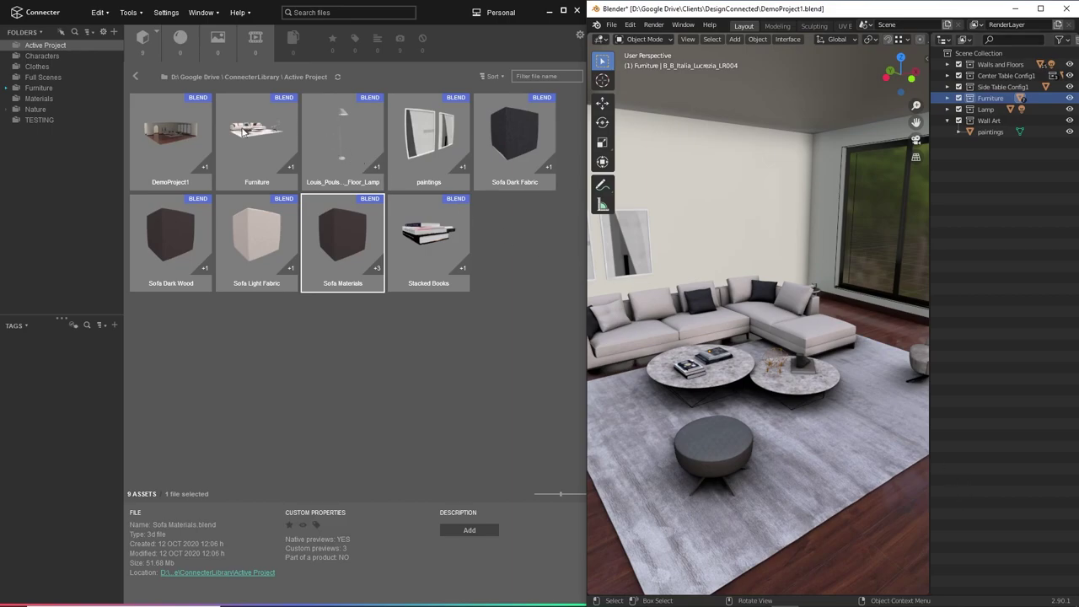
- Exclude Center Table, Side Table, Furniture, Lamp and Wall Art collections, keeping only Walls and Floors
left_click(255, 135)
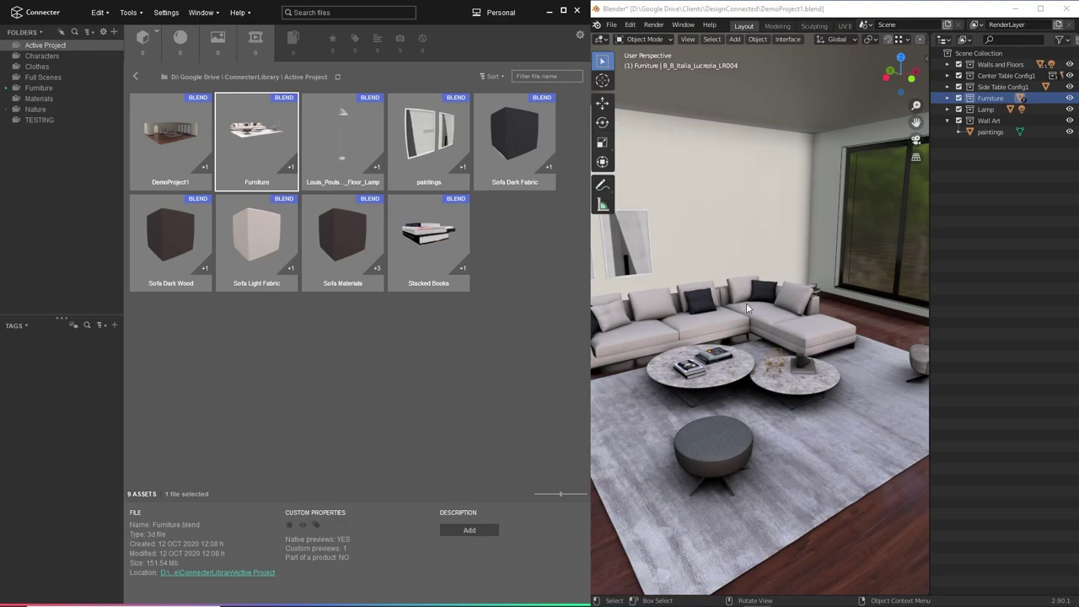
left_click(958, 75)
left_click(958, 87)
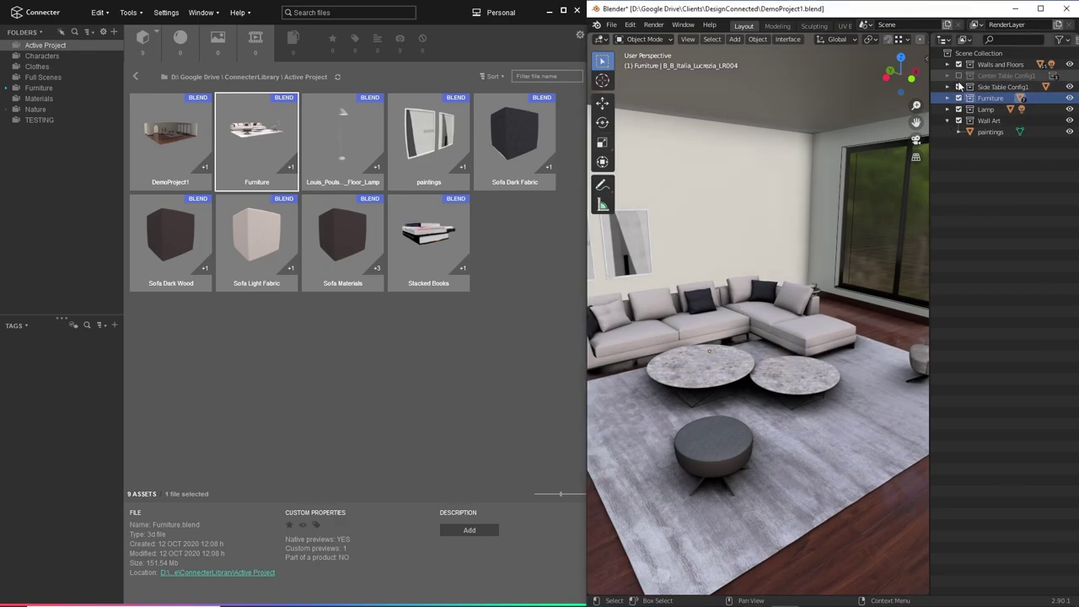
left_click(959, 98)
left_click(959, 109)
left_click(959, 119)
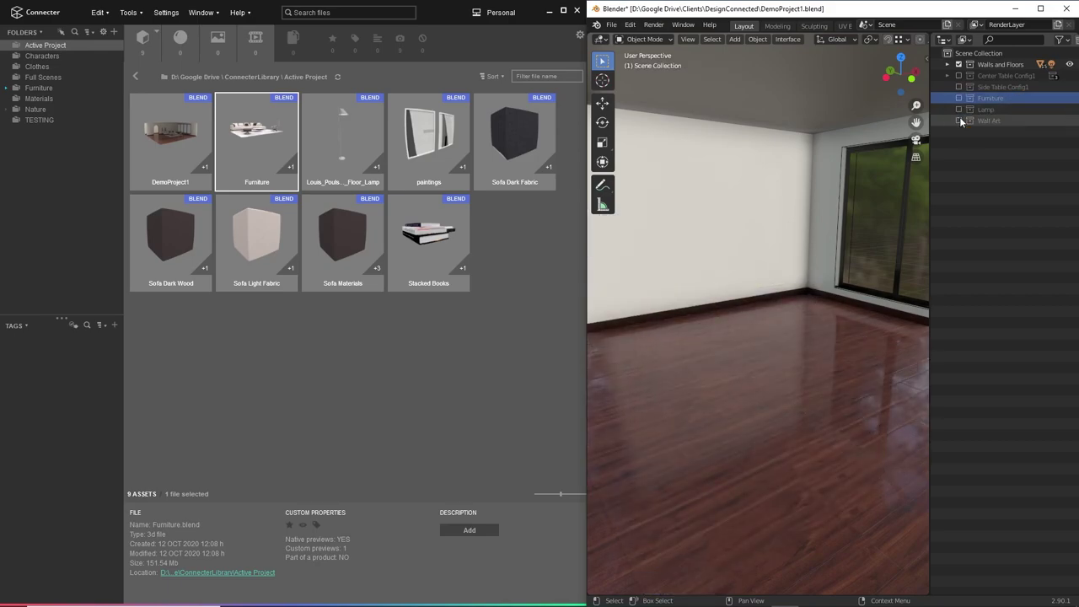
- Restore a single full-width 3D view and drag the Furniture asset into the empty room
middle_click_drag(751, 236, 777, 278)
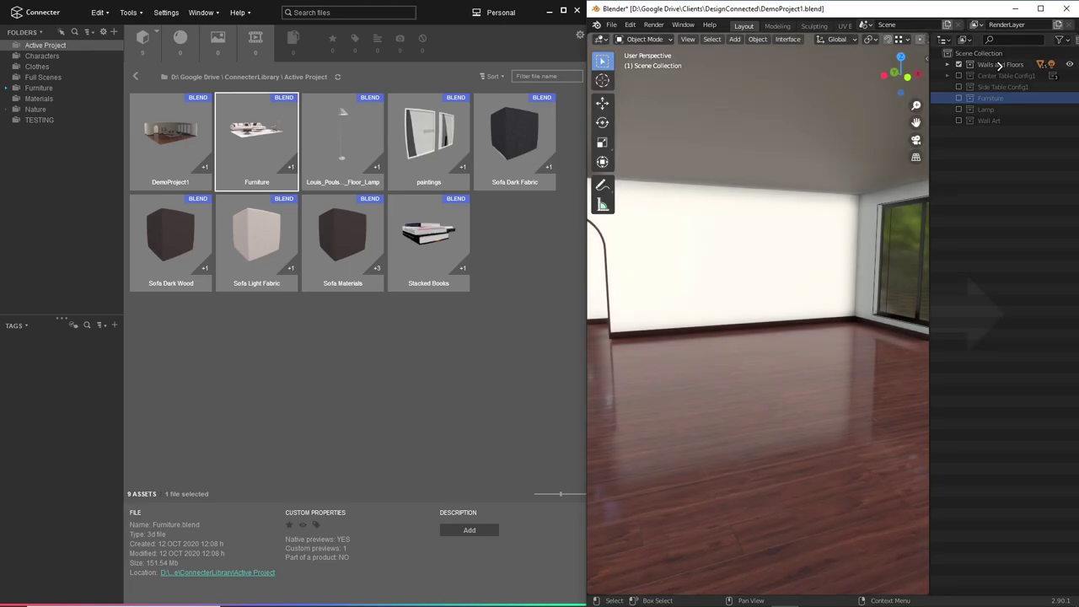
left_click_drag(998, 65, 999, 65)
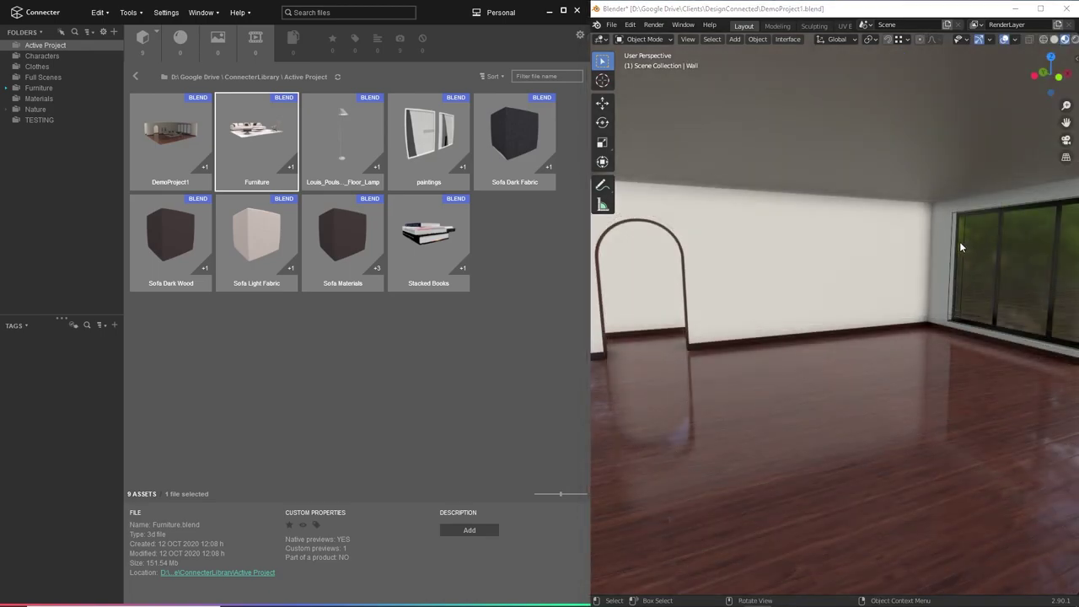
left_click_drag(256, 140, 776, 293)
- Place the Furniture set's sofa, two coffee tables, stool and armchair on the rug, then select the sofa
mouse_move(776, 293)
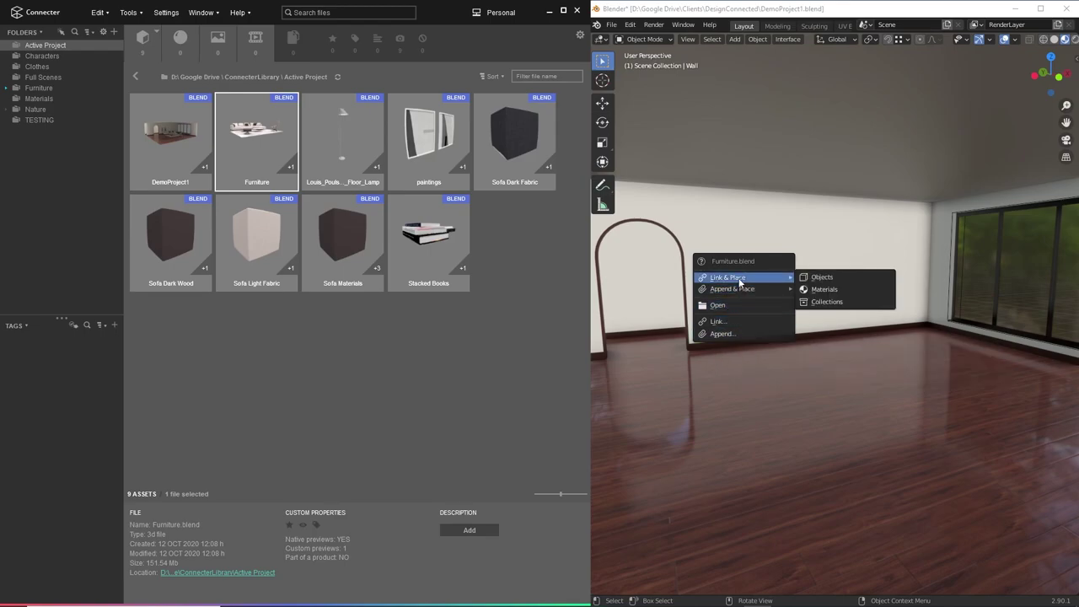
mouse_move(724, 279)
mouse_move(759, 277)
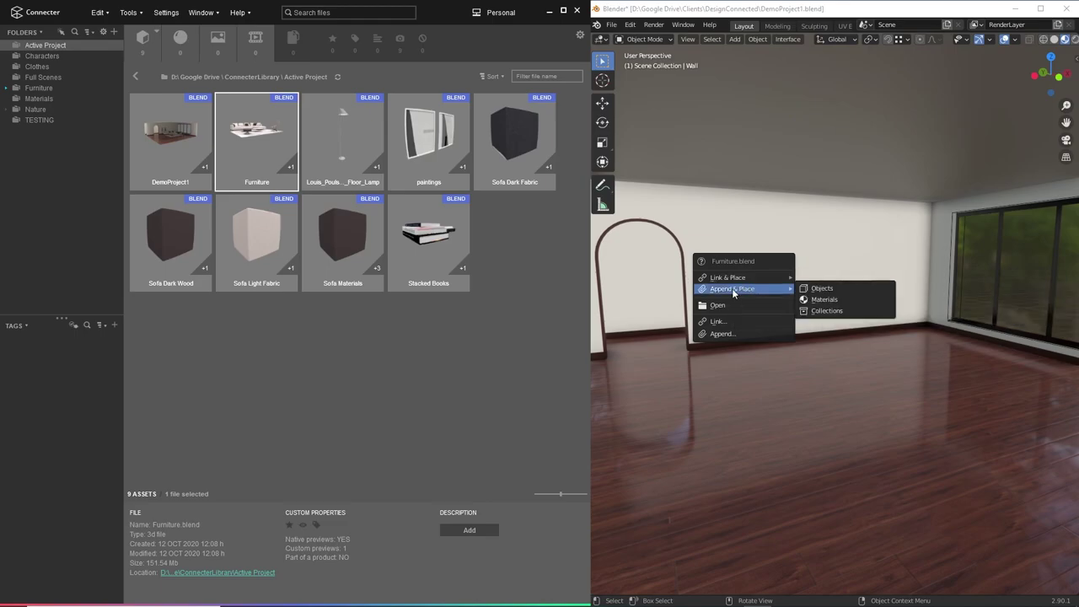
left_click(827, 311)
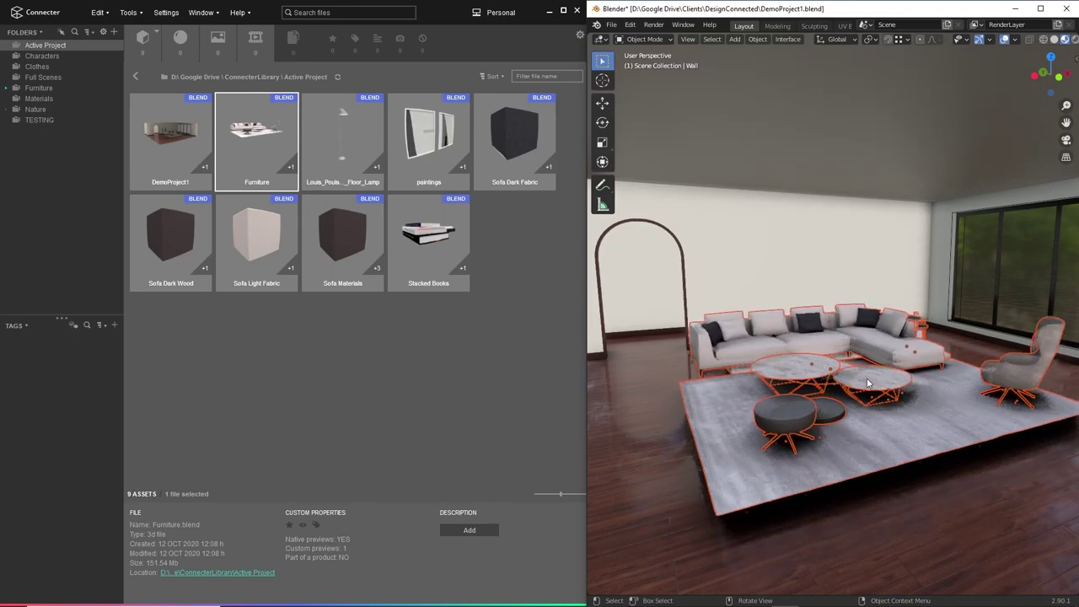
left_click(887, 387)
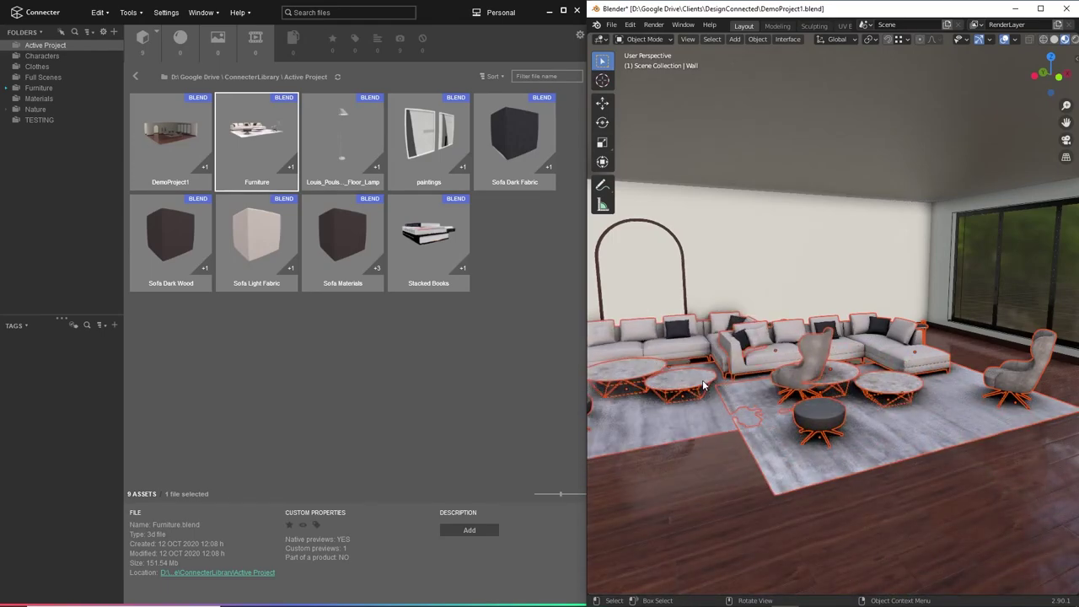
key("Escape")
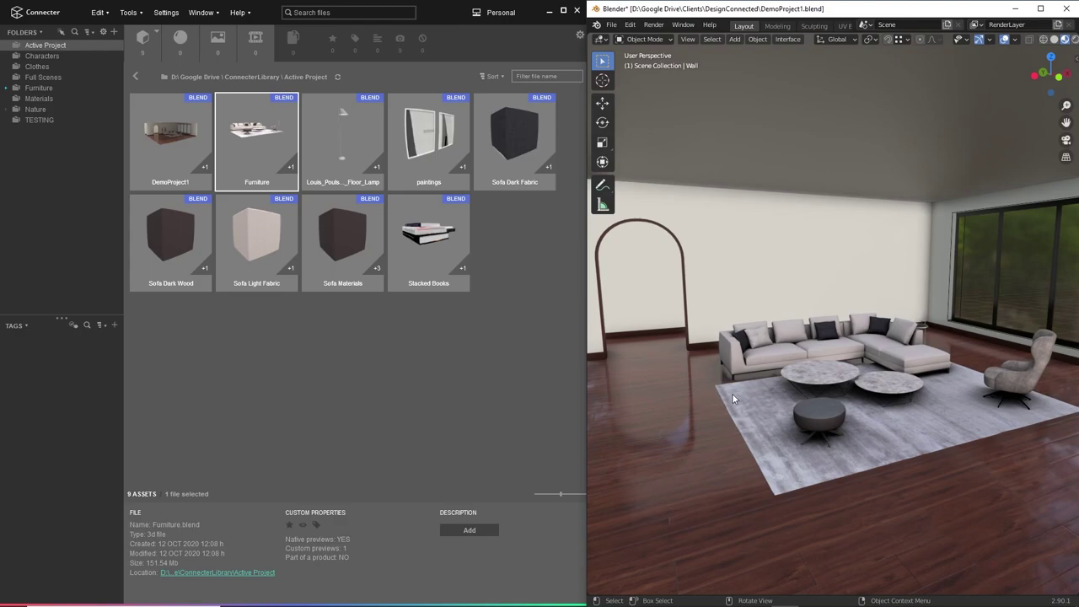
left_click(799, 349)
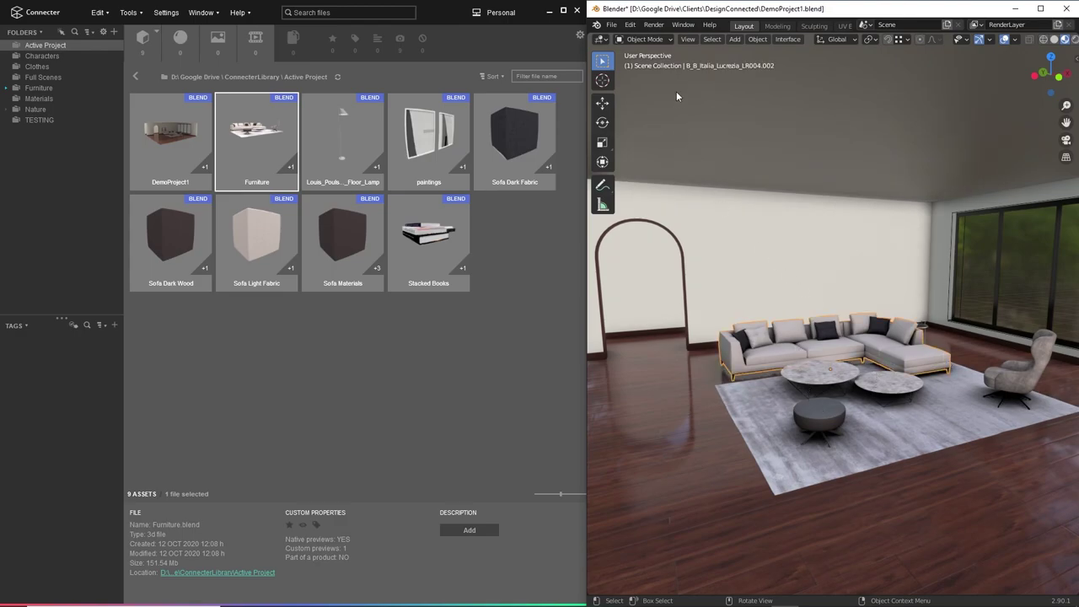
- Switch the sofa into Edit Mode and back to Object Mode
left_click(644, 39)
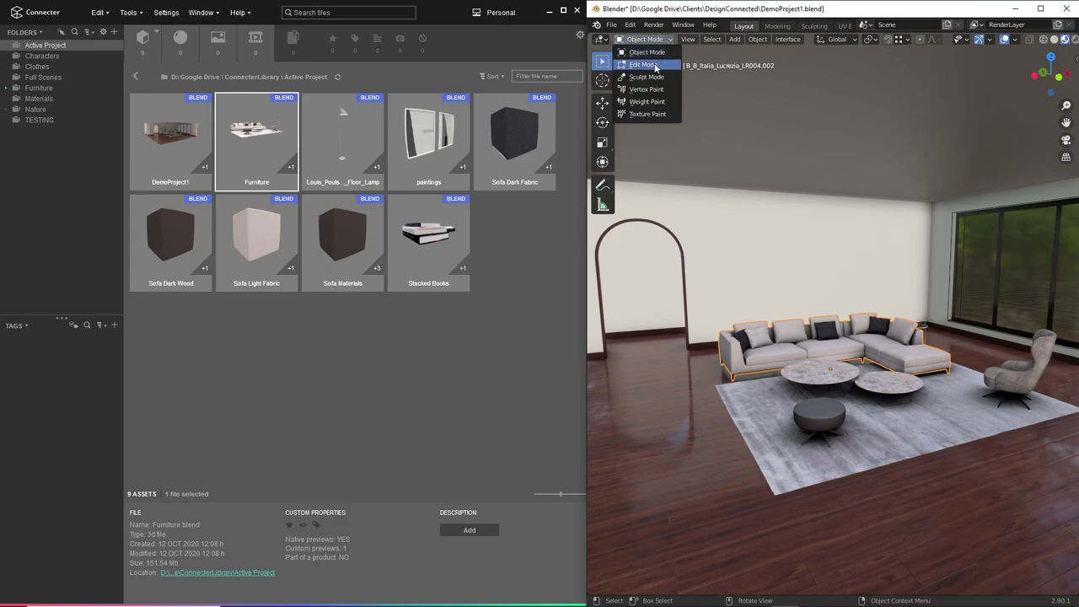
left_click(651, 64)
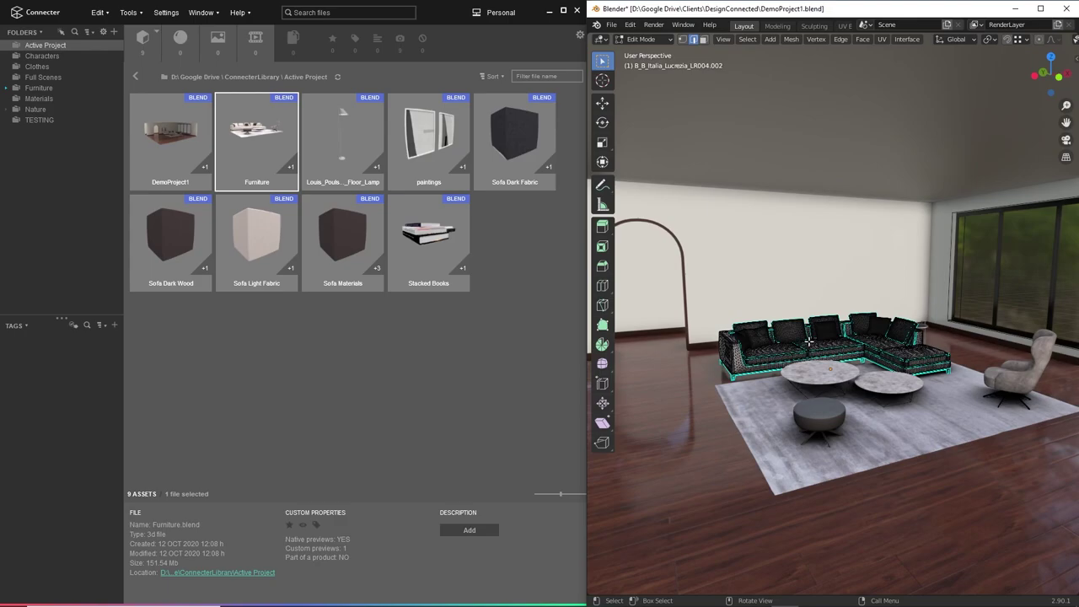
left_click(645, 39)
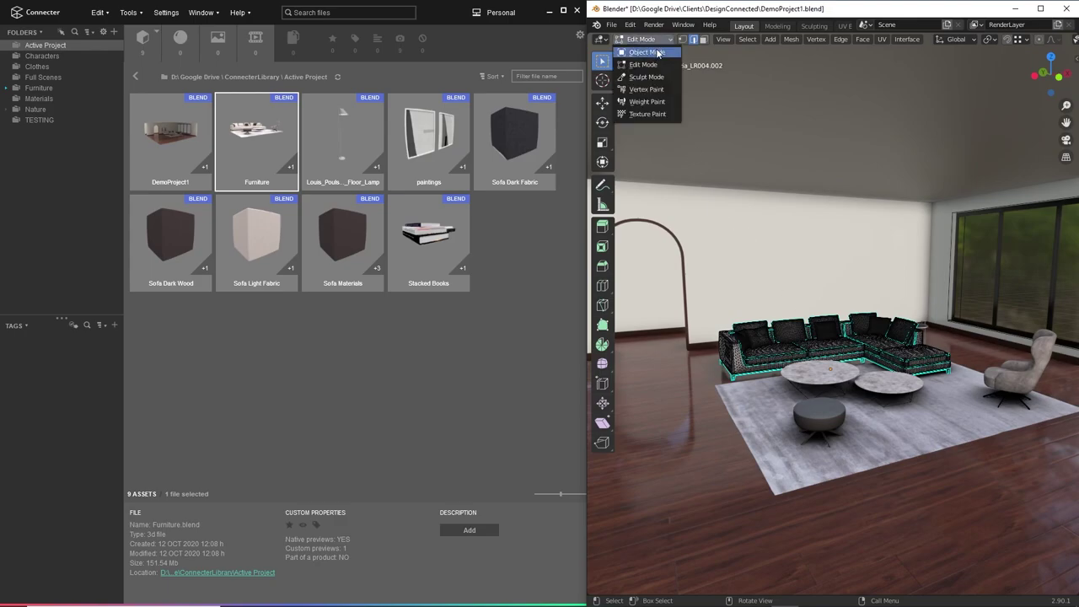
left_click(657, 53)
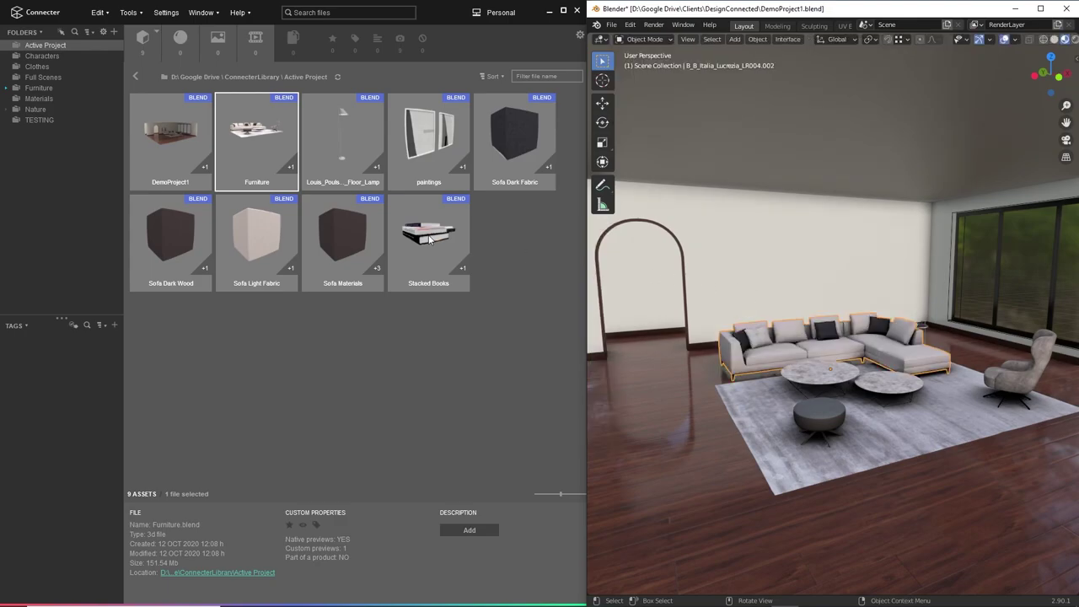
- Link the Stacked Books as objects and set them on the left round coffee table
left_click_drag(429, 237, 771, 320)
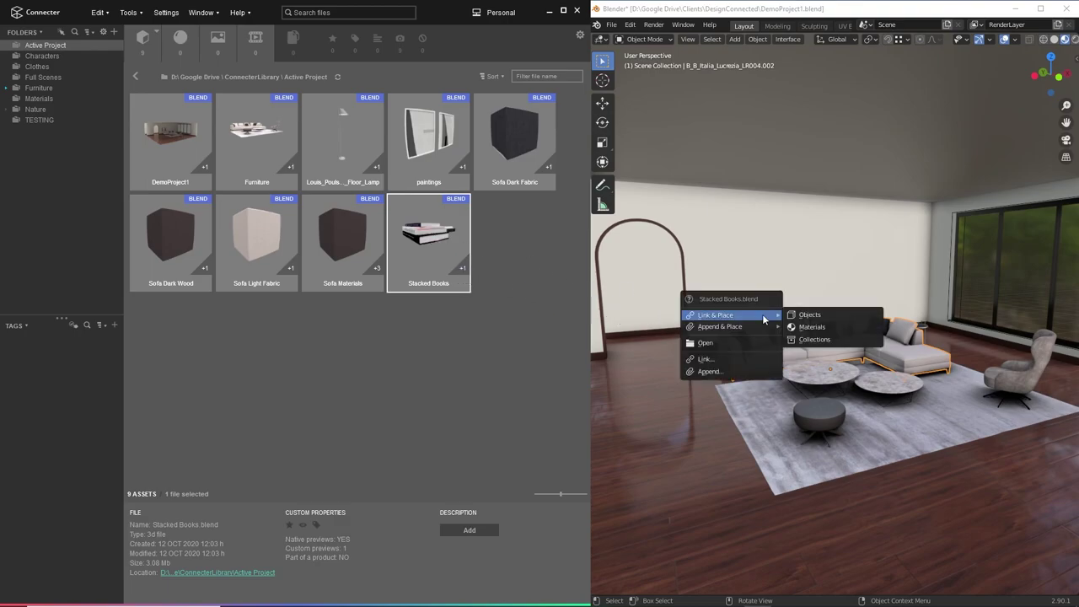
mouse_move(748, 316)
left_click(808, 314)
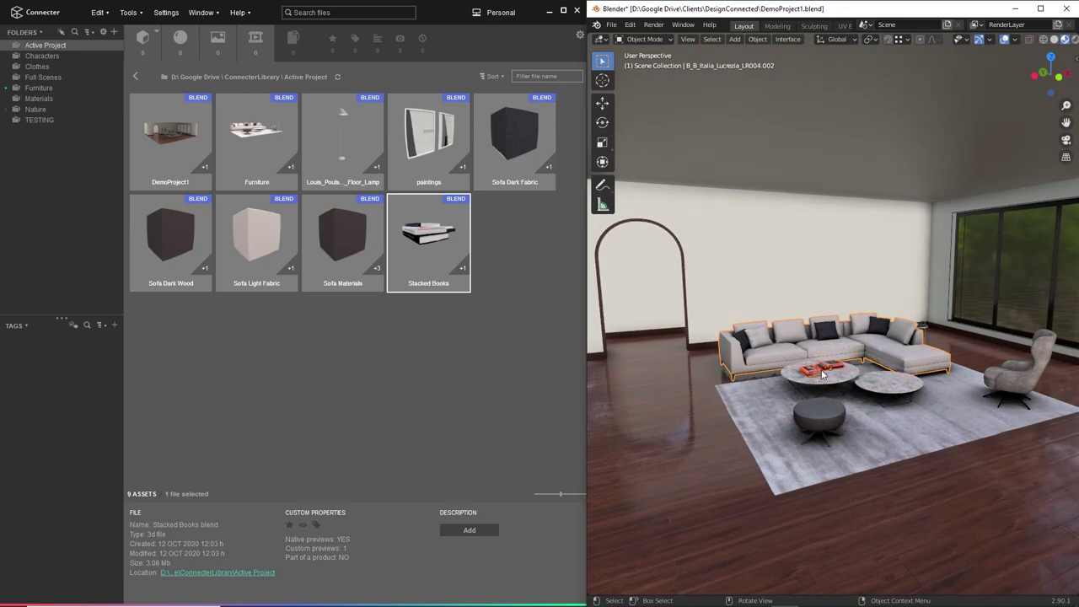
left_click(822, 373)
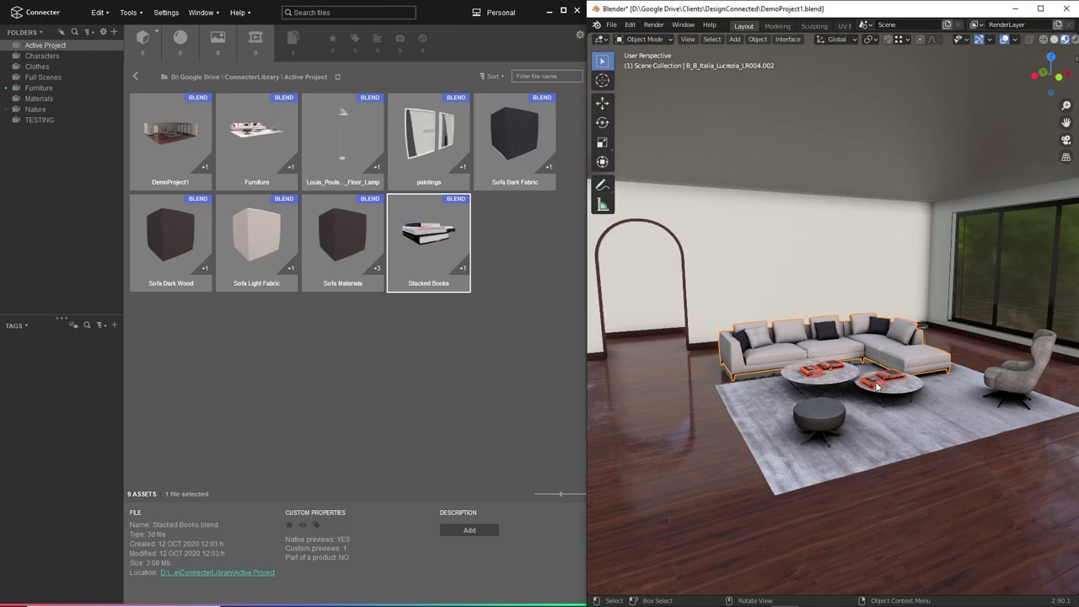
right_click(889, 392)
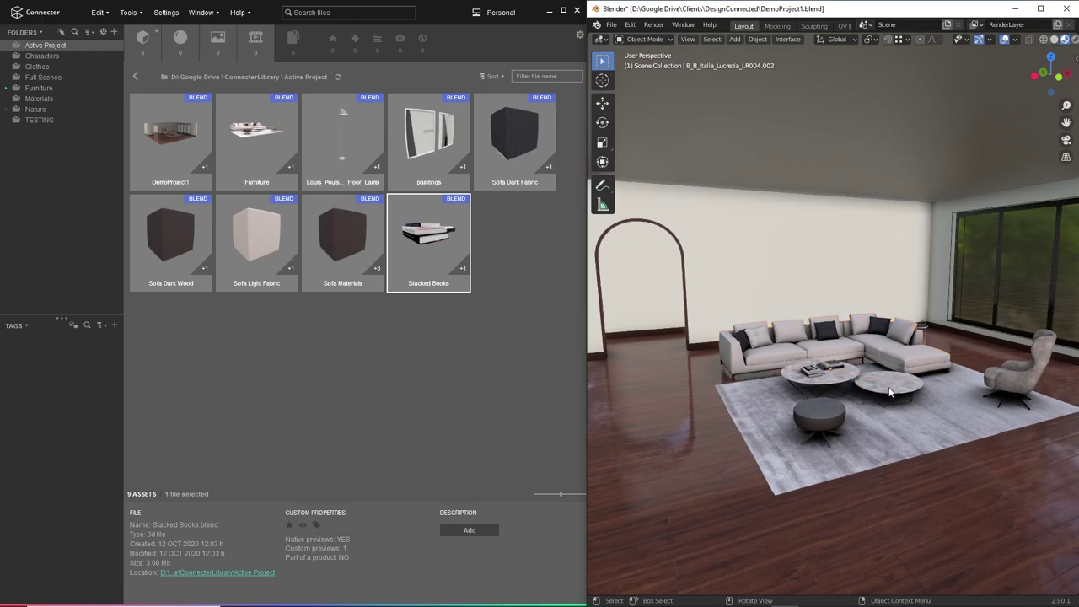
- Select the books and try Edit Mode, then bring the paintings asset into the viewport
left_click(814, 374)
left_click(644, 39)
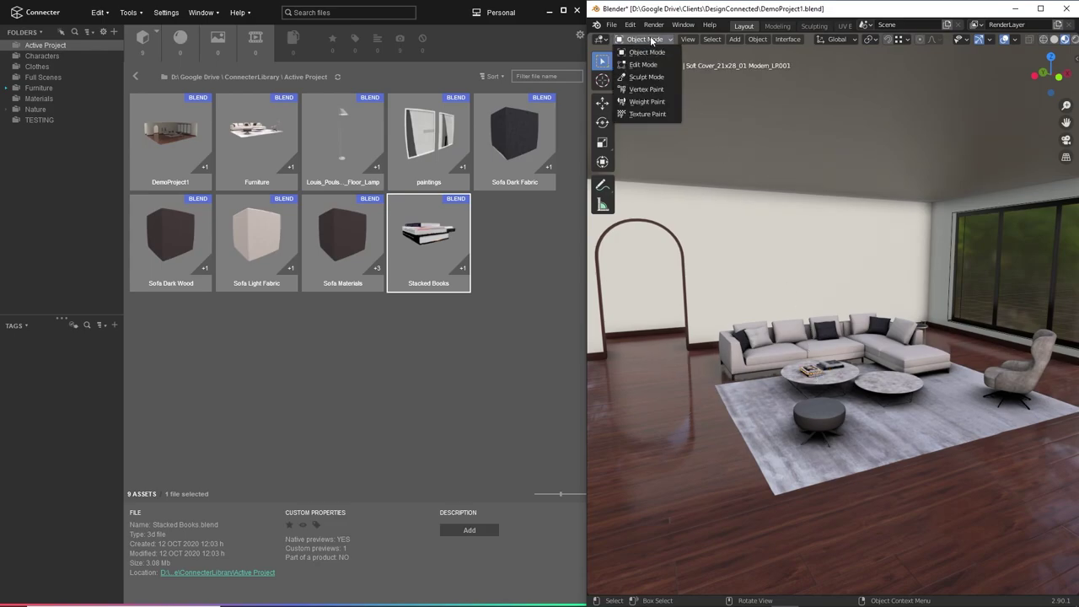
left_click(644, 65)
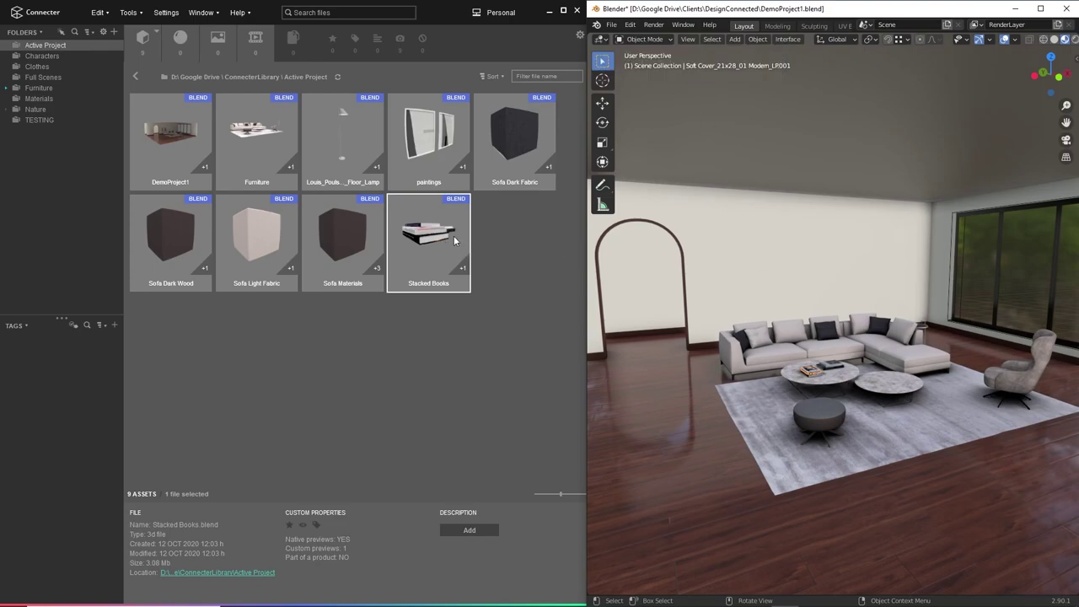
mouse_move(438, 146)
left_mouse_down()
mouse_move(553, 201)
mouse_move(708, 246)
mouse_move(703, 254)
left_mouse_up()
- Link the paintings as objects and hang the pair on the wall behind the sofa
mouse_move(717, 259)
left_click(759, 263)
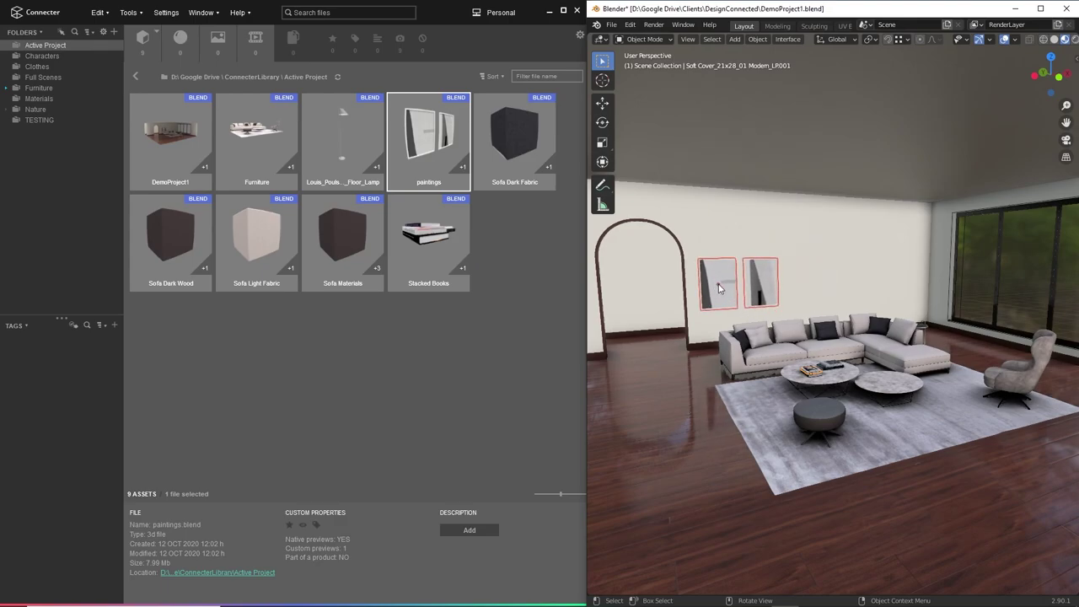
left_click(717, 287)
key("Escape")
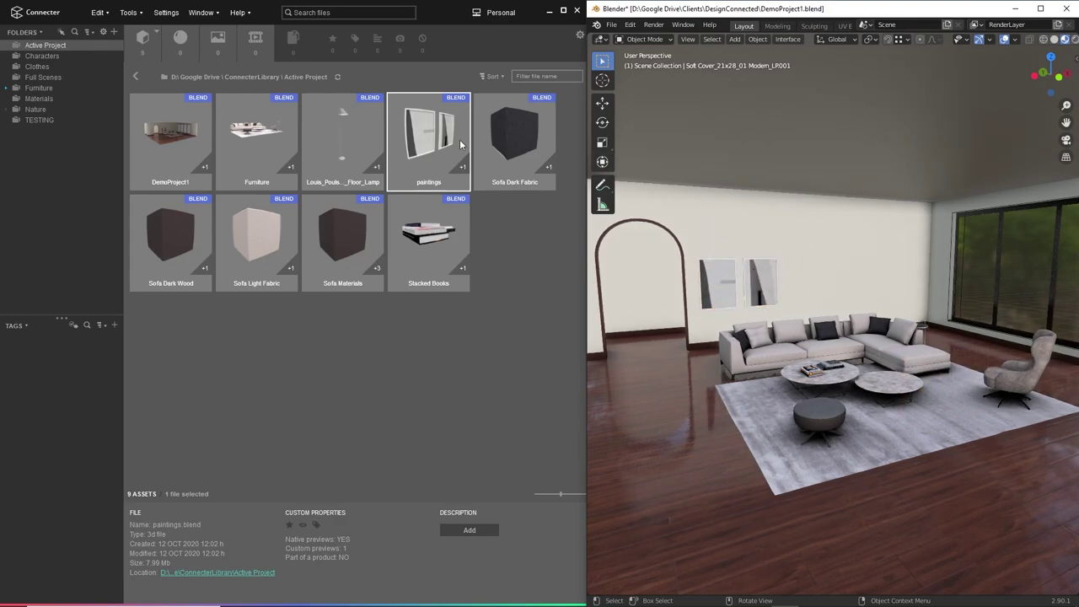
- Link the Louis Poulsen floor lamp as objects and stand it beside the sofa
left_click(342, 147)
left_click_drag(342, 150, 792, 264)
mouse_move(791, 263)
left_click(843, 264)
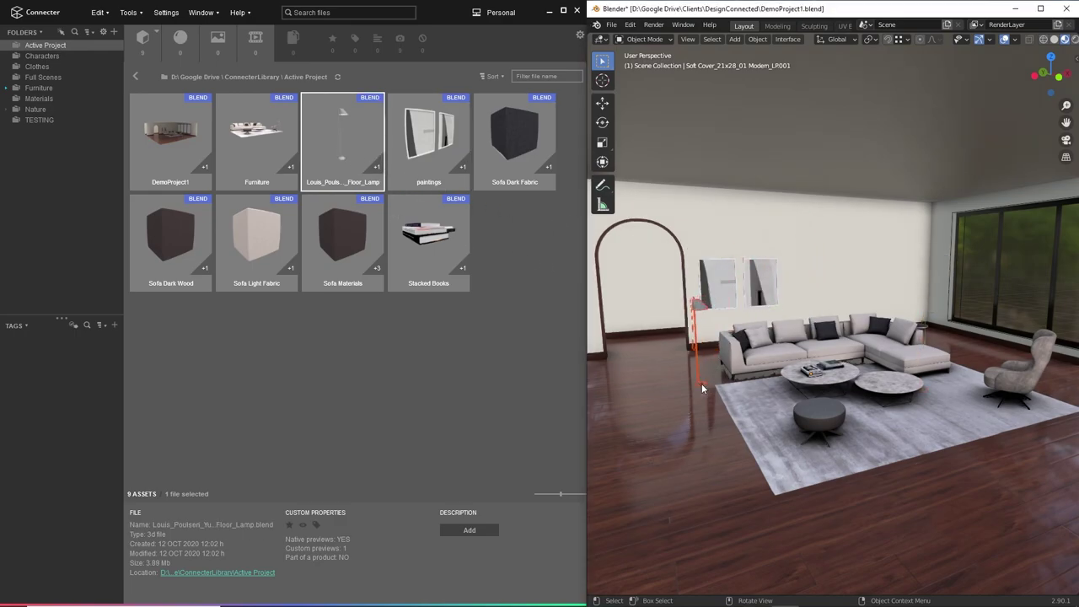
left_click(712, 385)
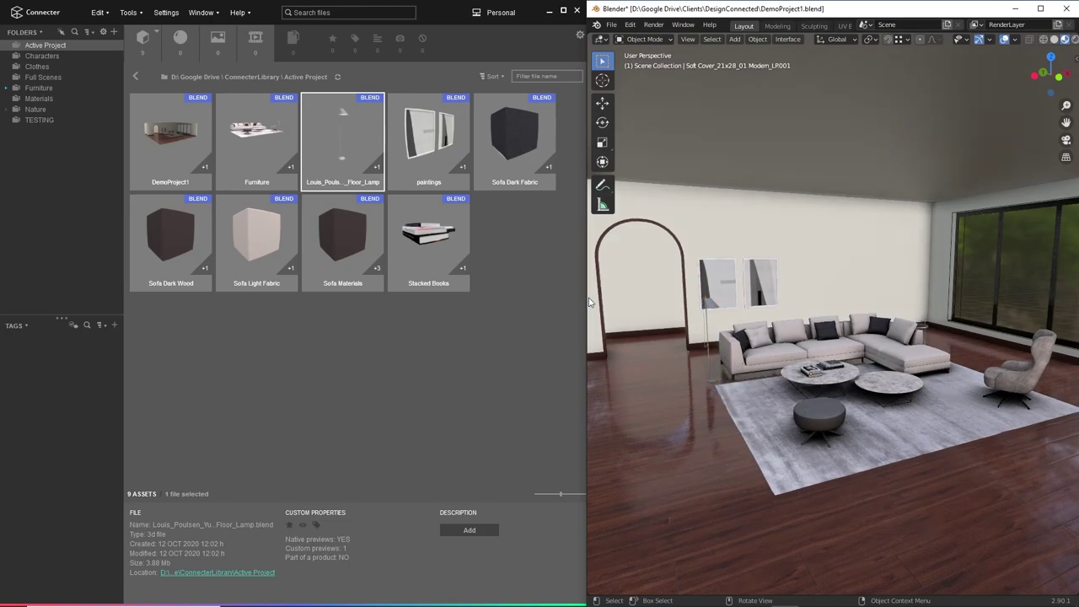
- Append Burled Cherry Hardwood from the Materials folder onto the floor, then select the sofa
left_click(37, 100)
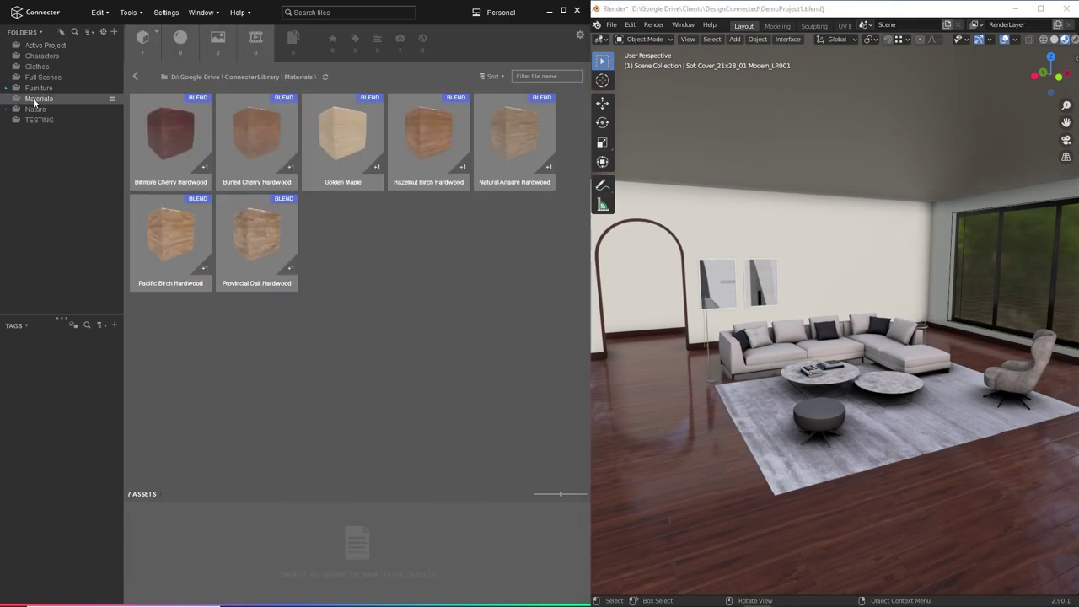
left_click_drag(257, 139, 665, 344)
mouse_move(660, 342)
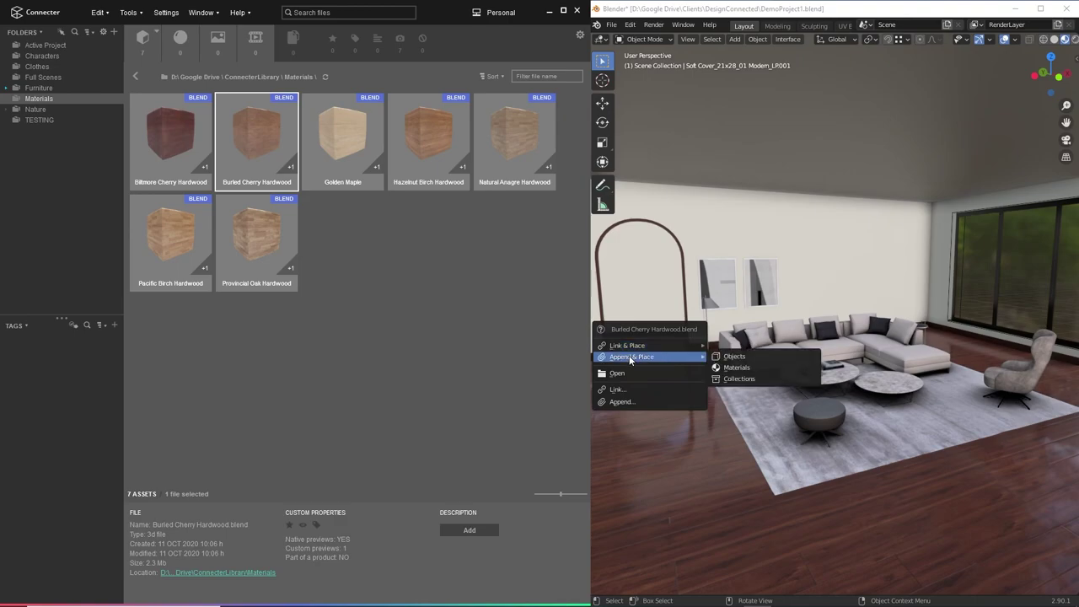
mouse_move(642, 361)
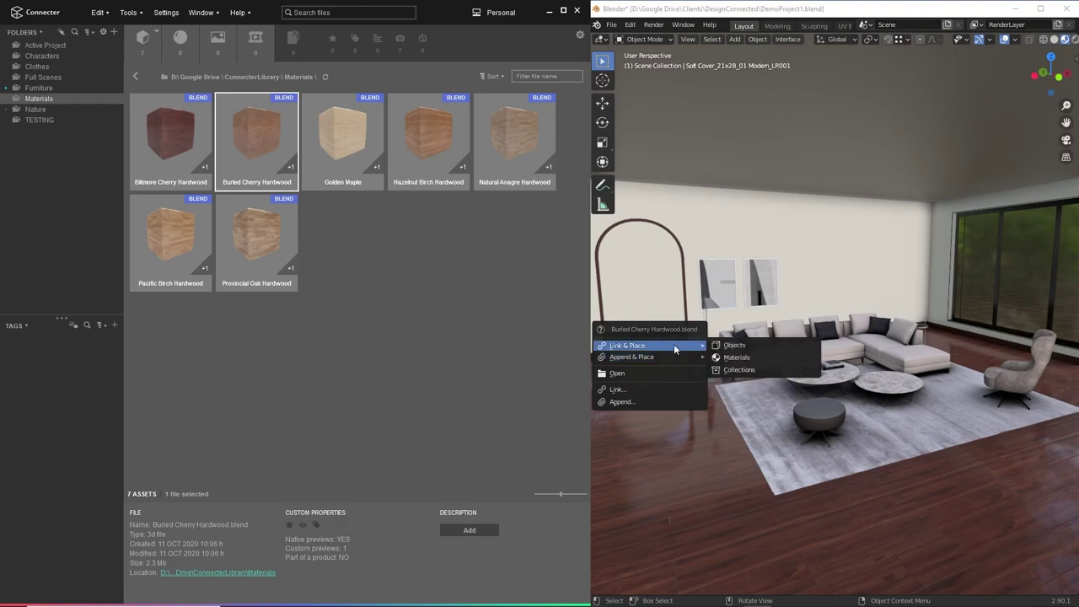
left_click(737, 358)
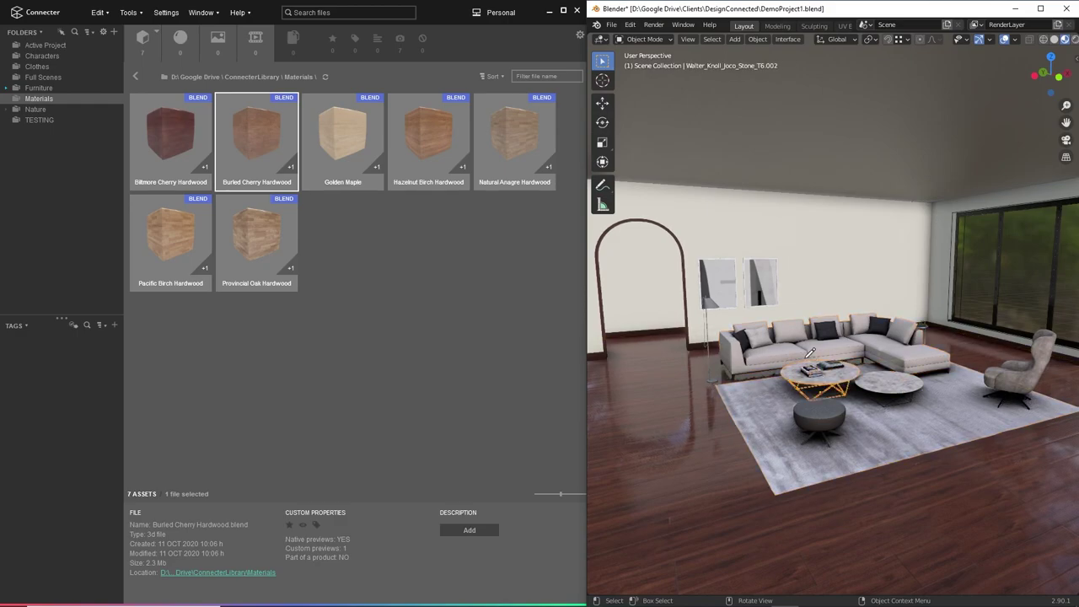
left_click(698, 421)
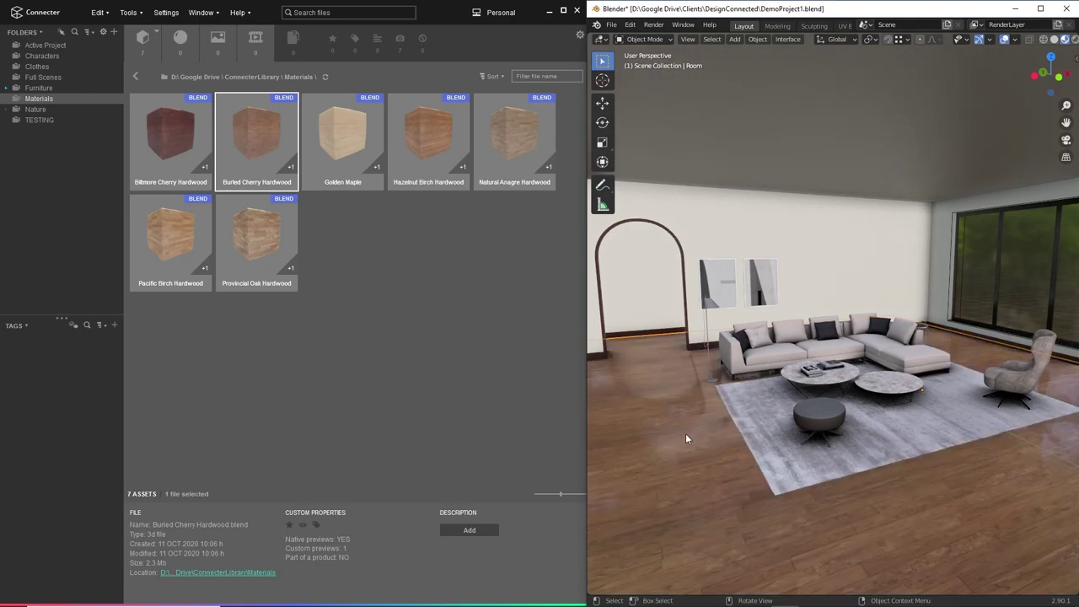
scroll(819, 332, "up", 2)
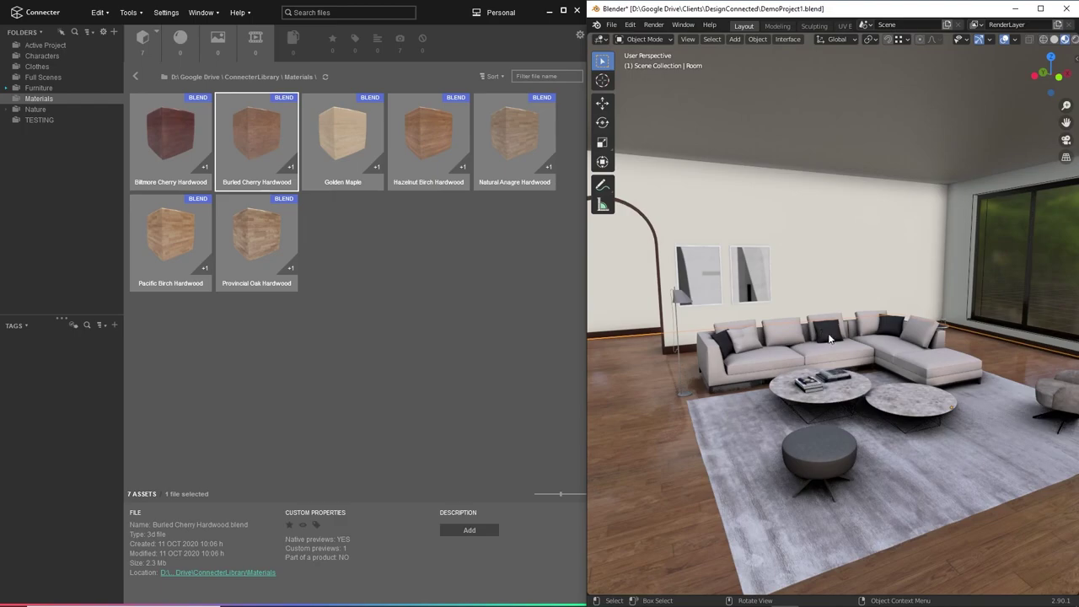
left_click(817, 347)
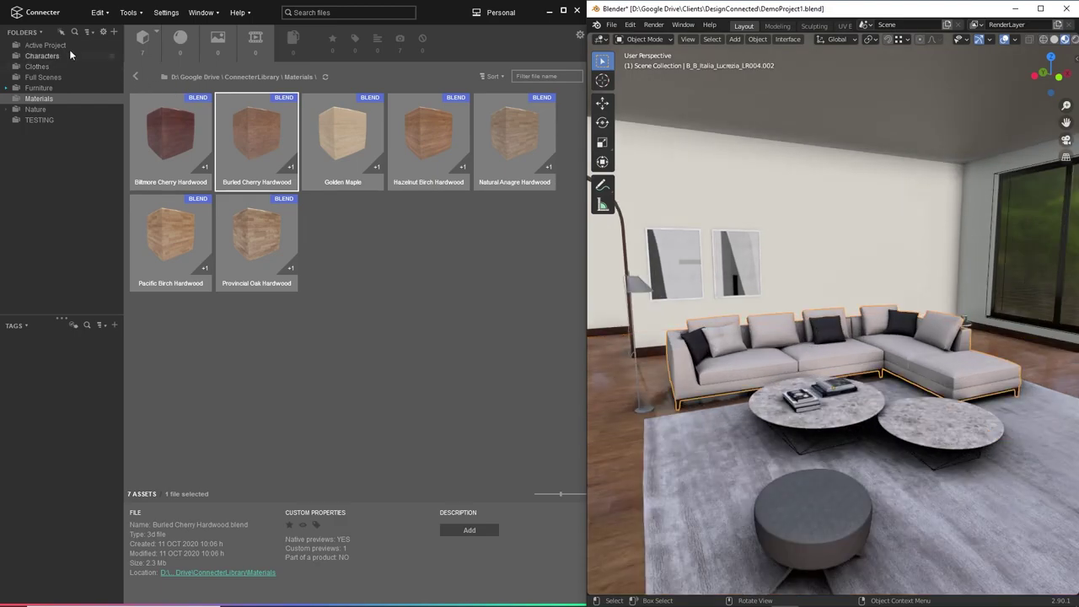
- Append Sofa Light Fabric and assign it to the sofa's Sofa Dark Fabric slot
left_click(46, 44)
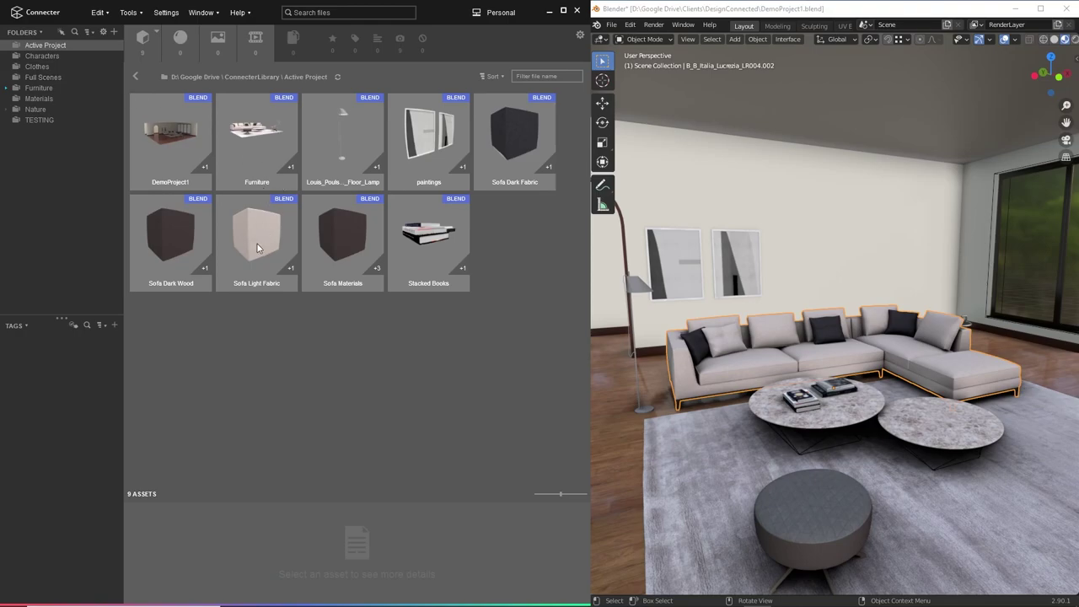
left_click_drag(255, 238, 762, 318)
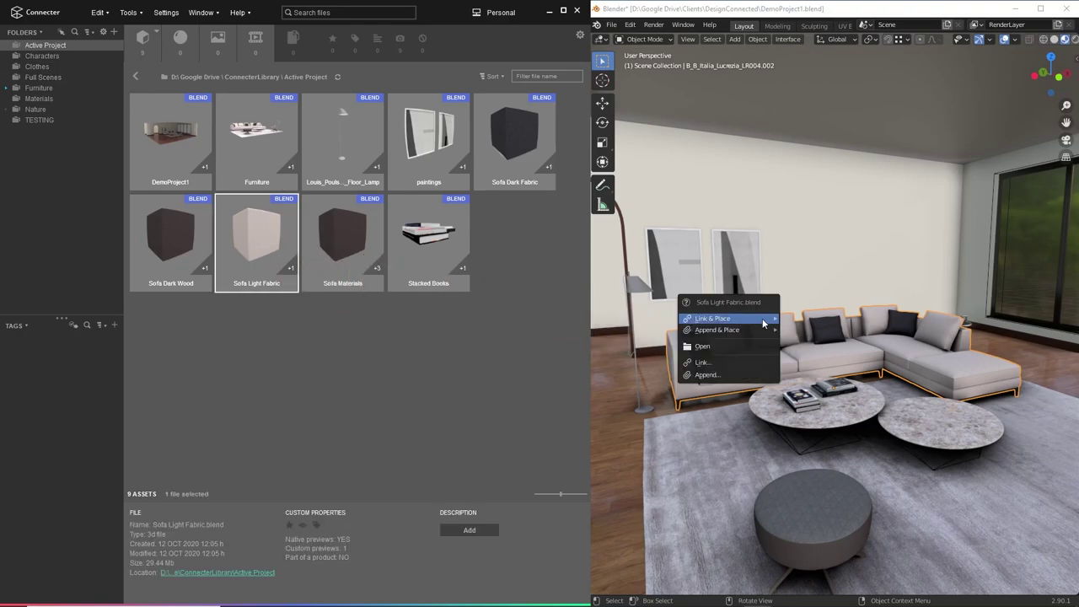
mouse_move(758, 332)
left_click(805, 341)
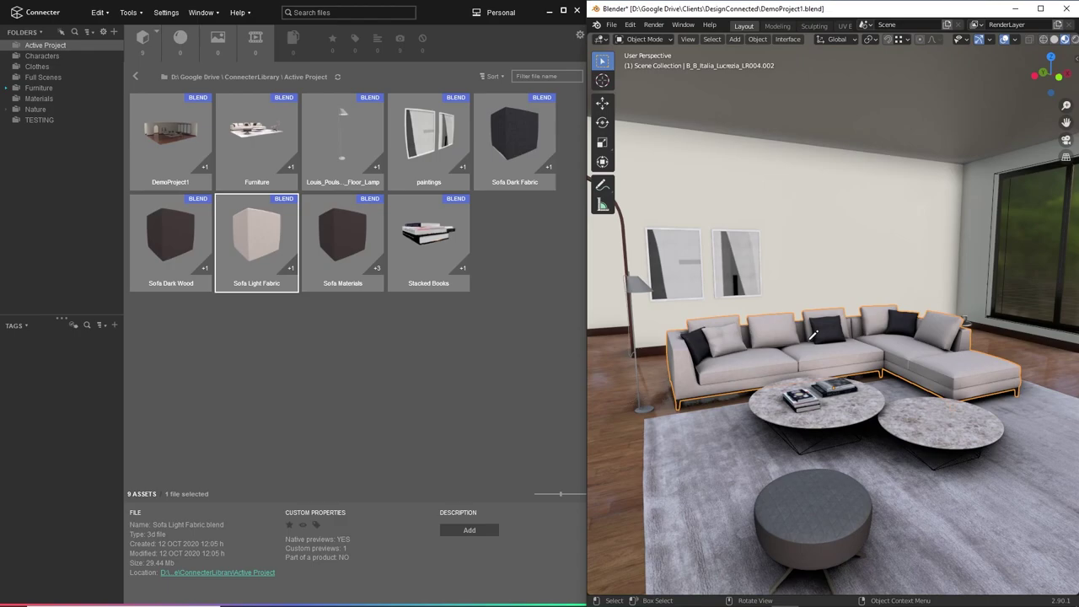
left_click(824, 339)
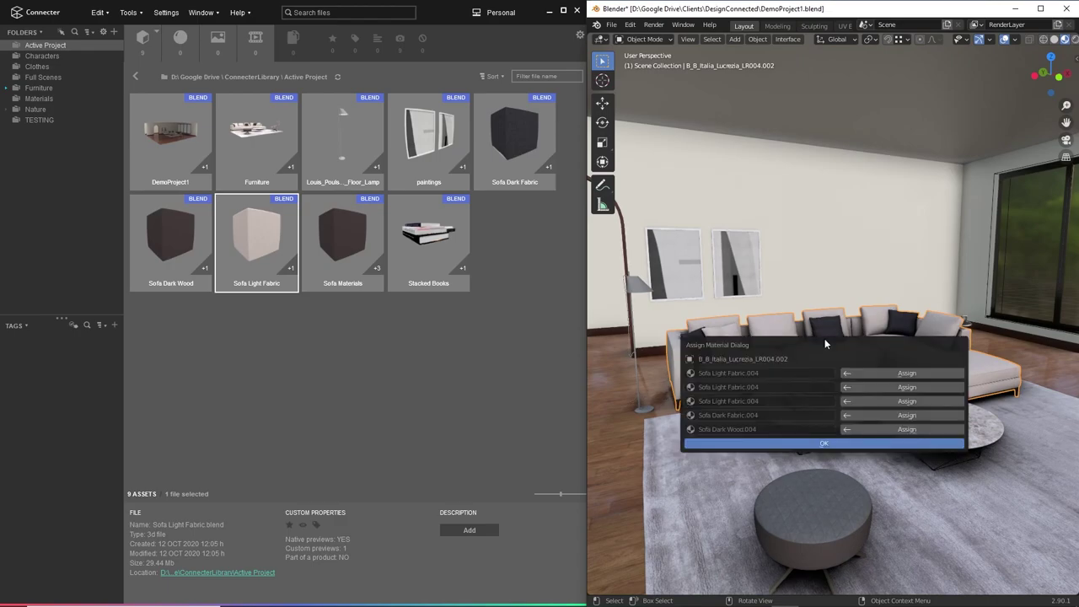
left_click_drag(827, 340, 827, 156)
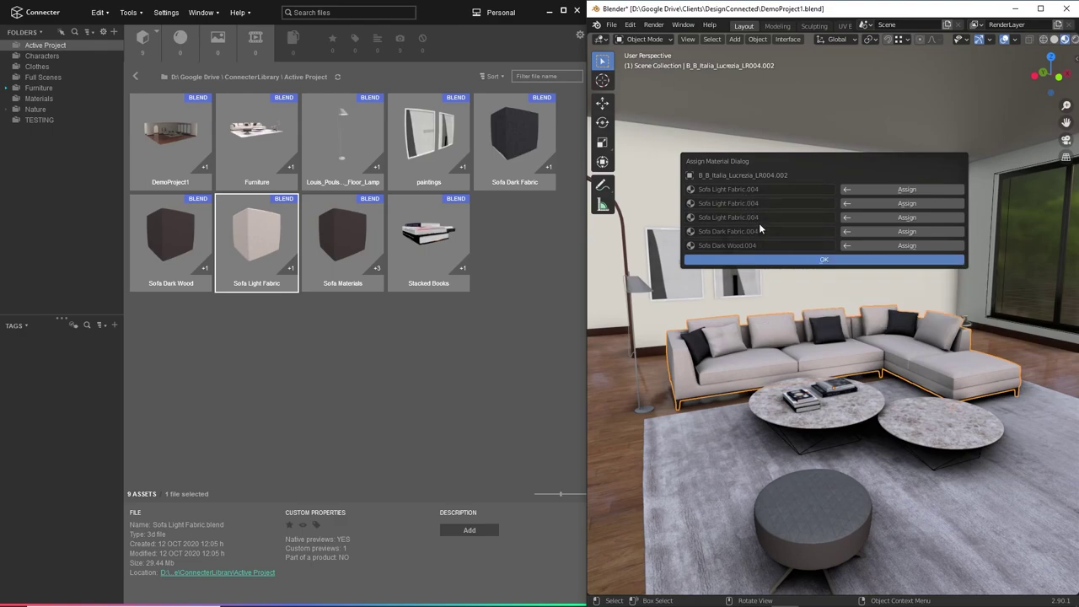
left_click(851, 234)
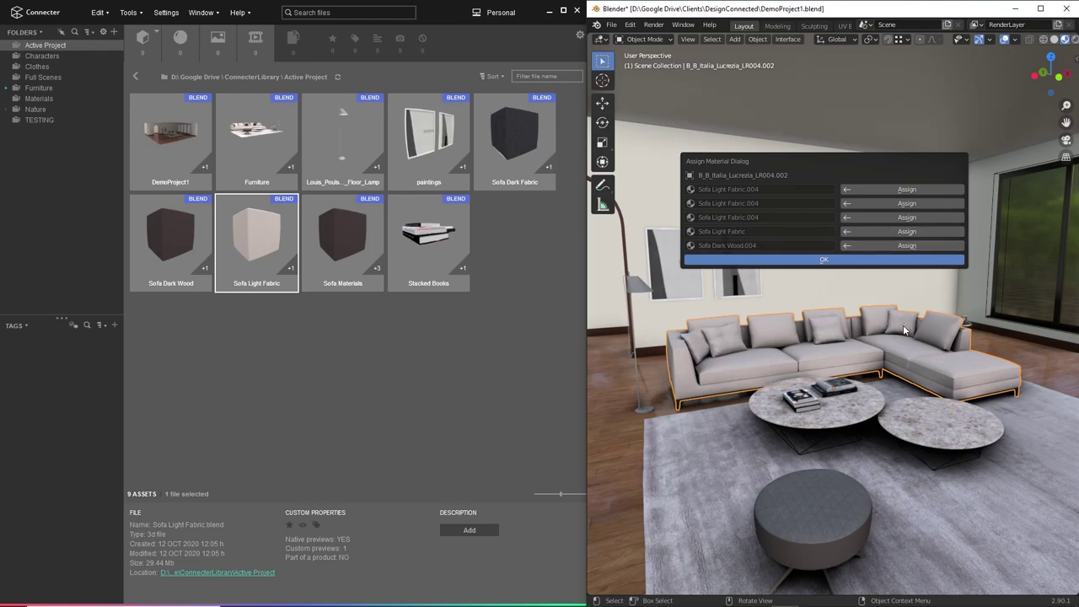
left_click(854, 296)
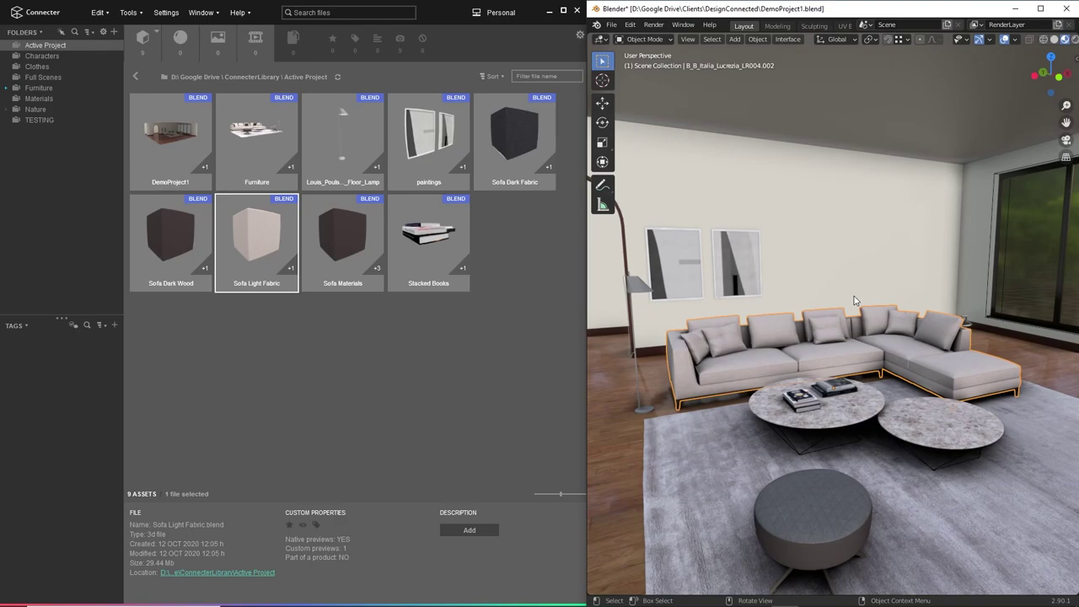